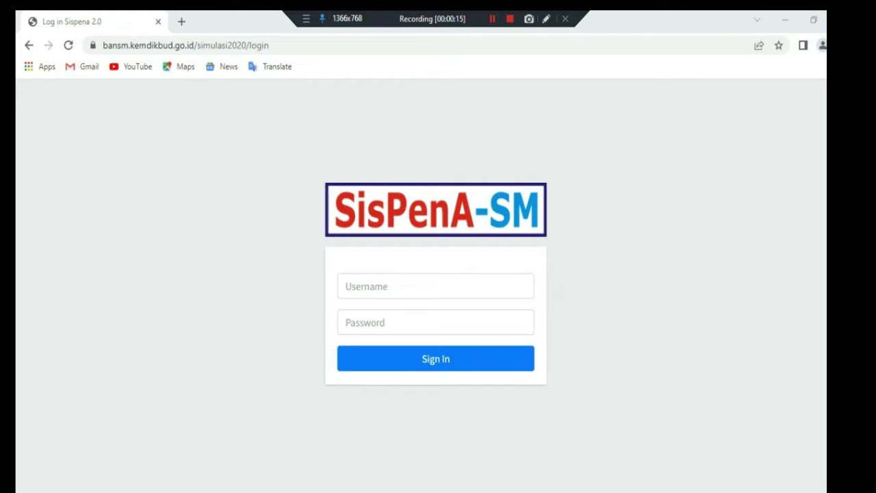
Switch to Chrome, search Google for "sispena 2.0" and open the simulasi2020 Log in Sispena 2.0 - BAN-SM result
key("super+d")
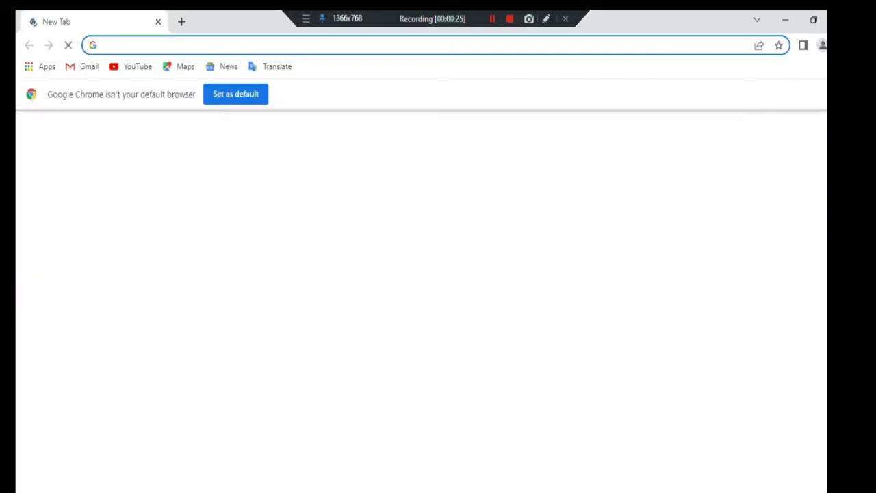
type("sis")
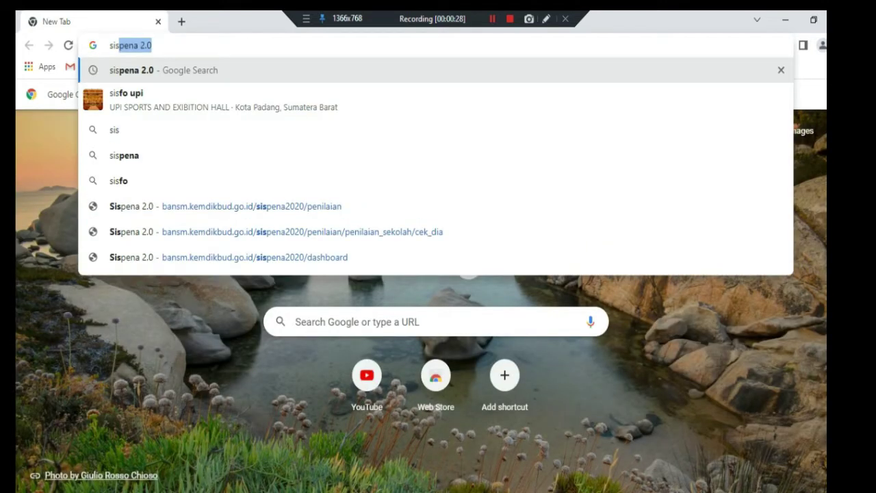
key("Return")
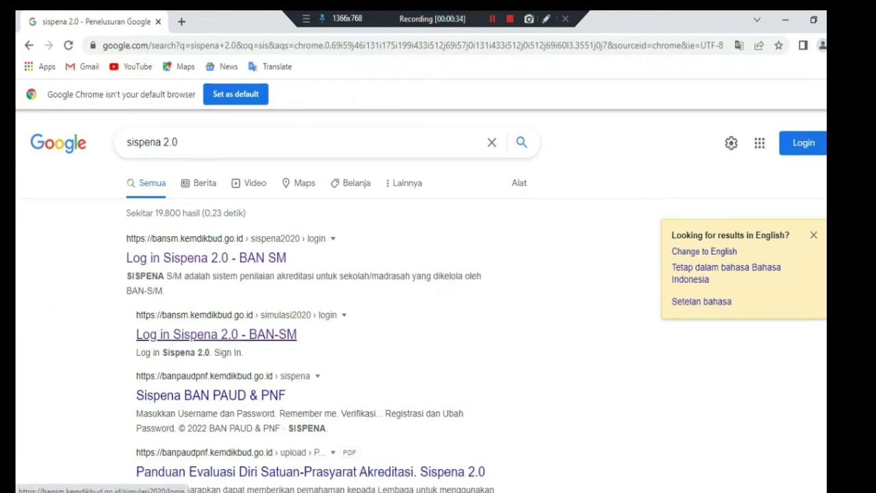
left_click(216, 334)
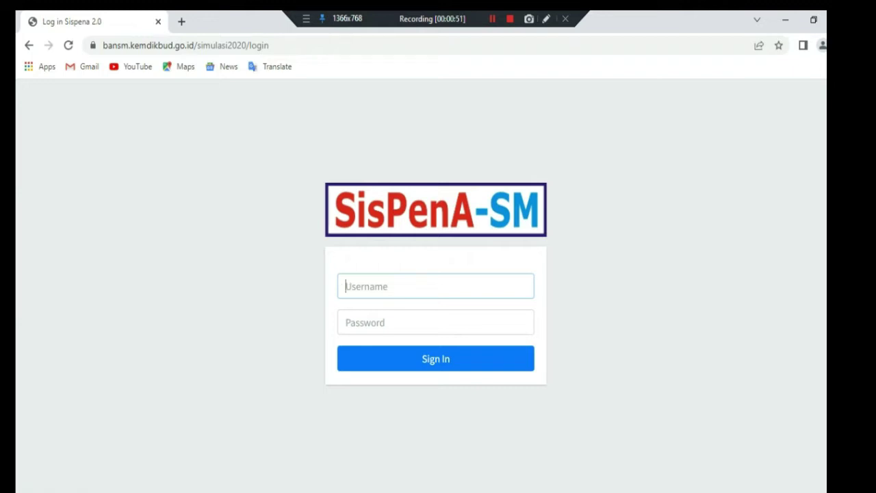
Sign in to the SisPenA-SM simulation with the school's username and the account password
type("7010000")
key("Tab")
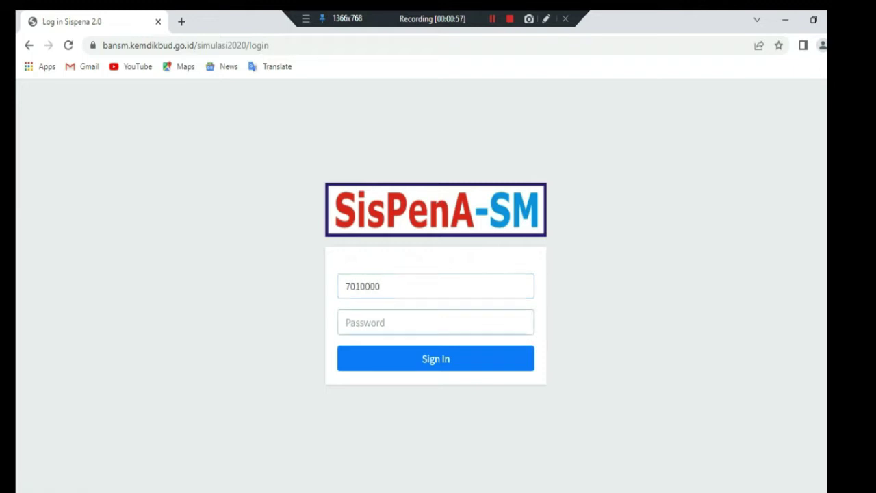
type("*******")
left_click(492, 18)
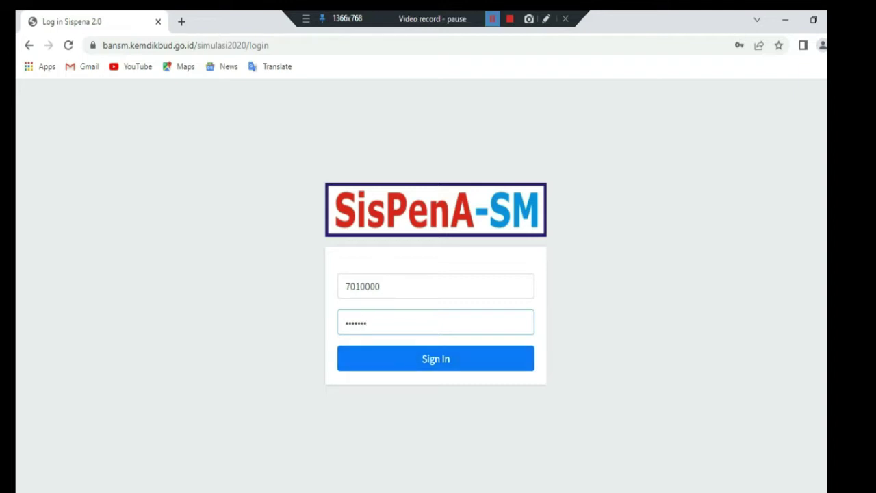
key("shift+F12")
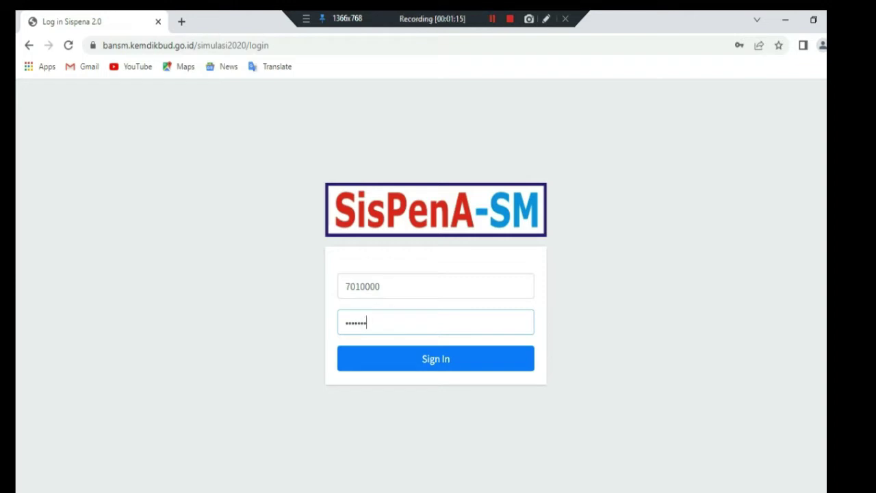
key("shift+F12")
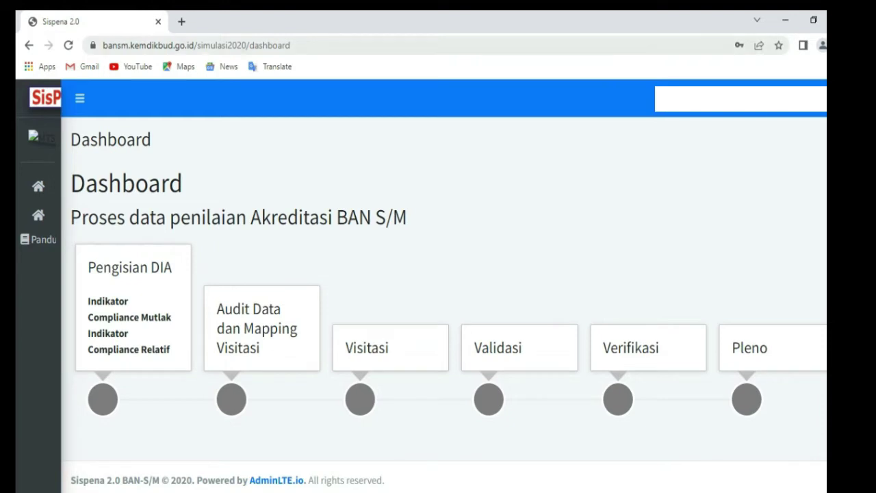
Open Data Isian Akreditasi (DIA) and view the school's Dokumen Sekolah upload list
mouse_move(103, 215)
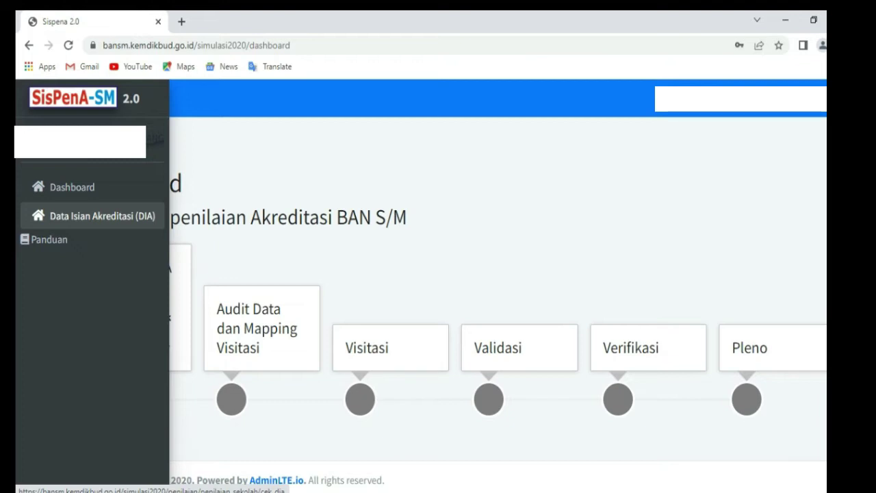
left_click(102, 216)
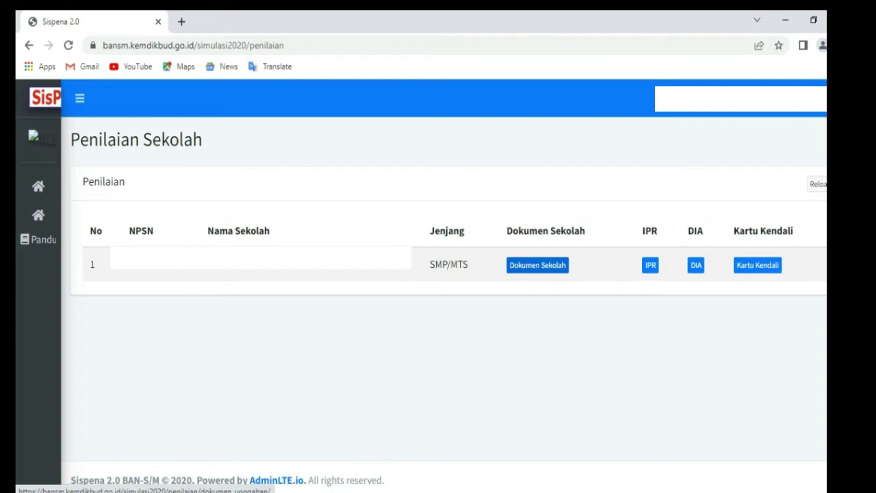
left_click(537, 265)
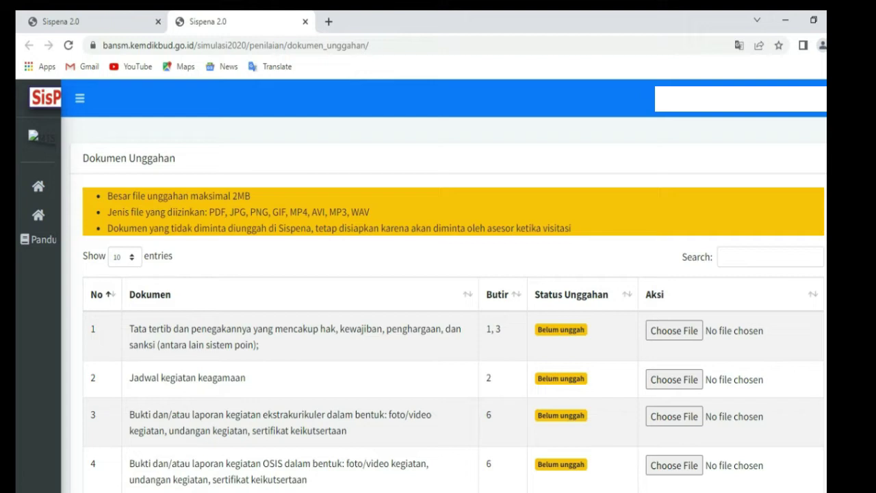
Return to Data Isian Akreditasi (DIA) and open the school's IPR form
mouse_move(38, 215)
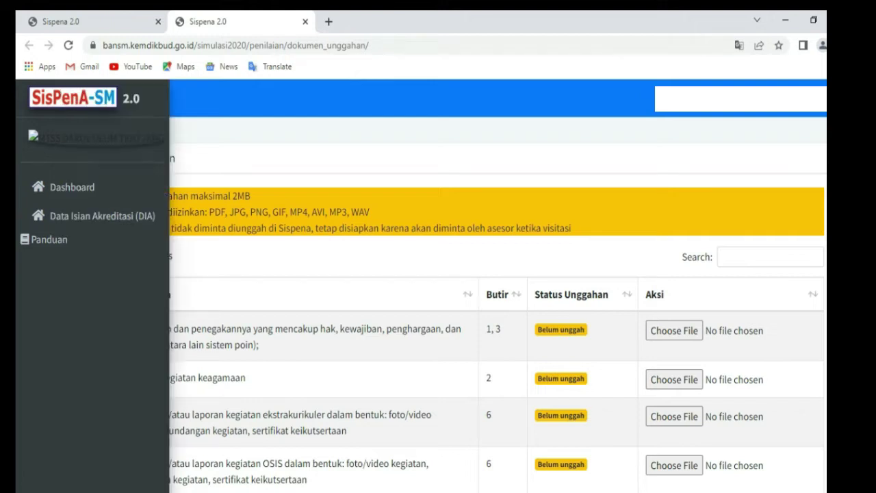
left_click(96, 215)
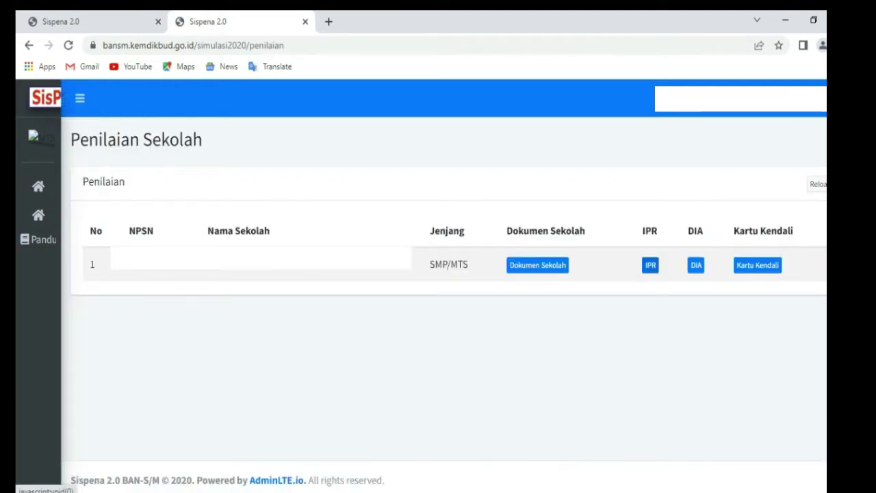
left_click(651, 265)
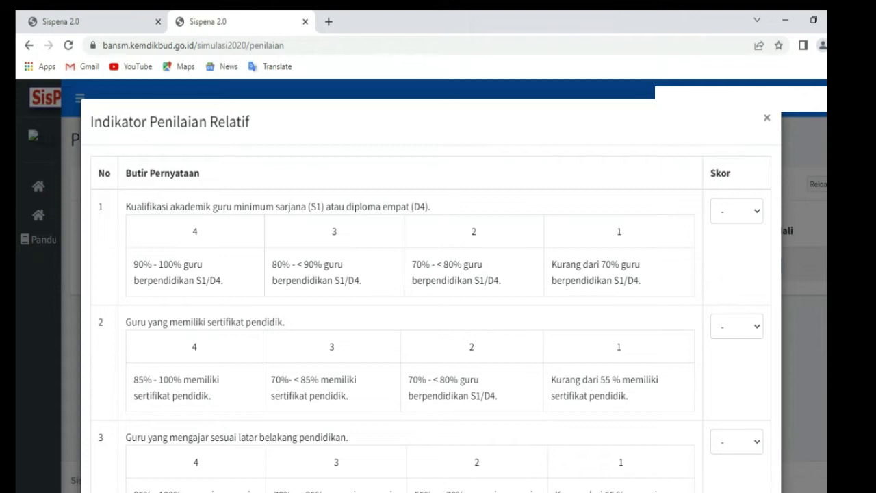
Set the Indikator Penilaian Relatif scores to 4 for item 1, 3 for item 2 and 4 for item 3
left_click(738, 211)
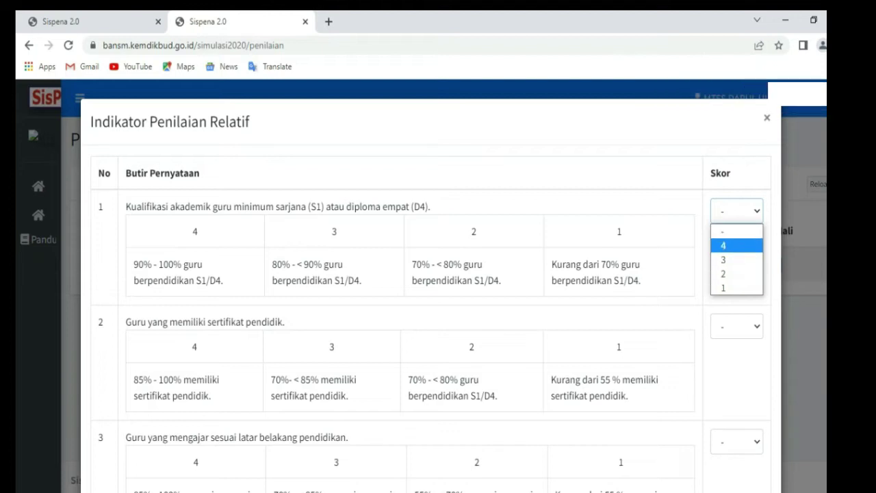
left_click(733, 246)
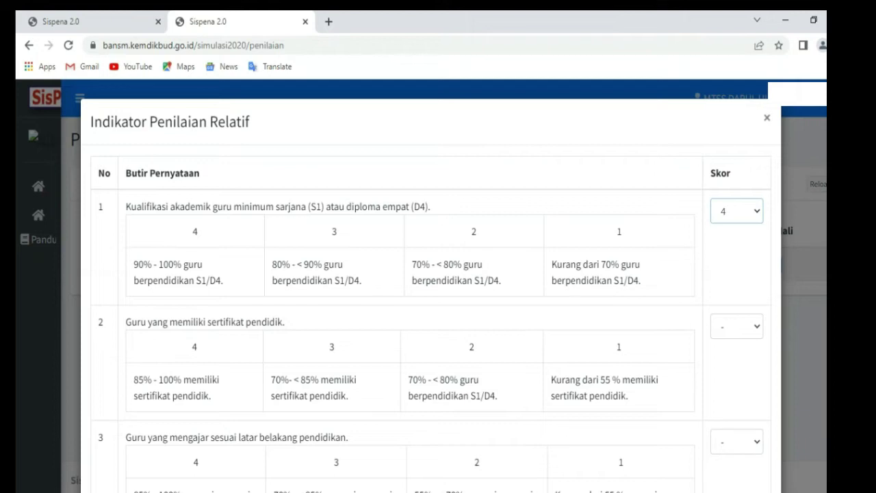
left_click(737, 327)
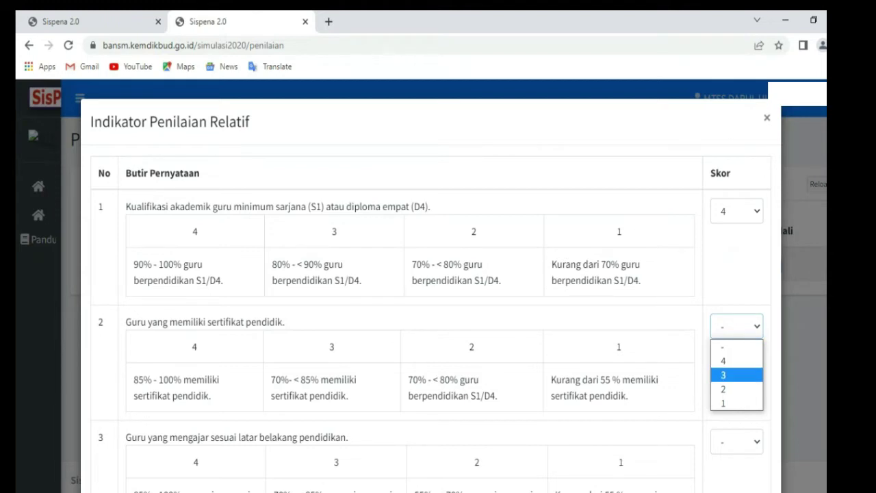
left_click(736, 375)
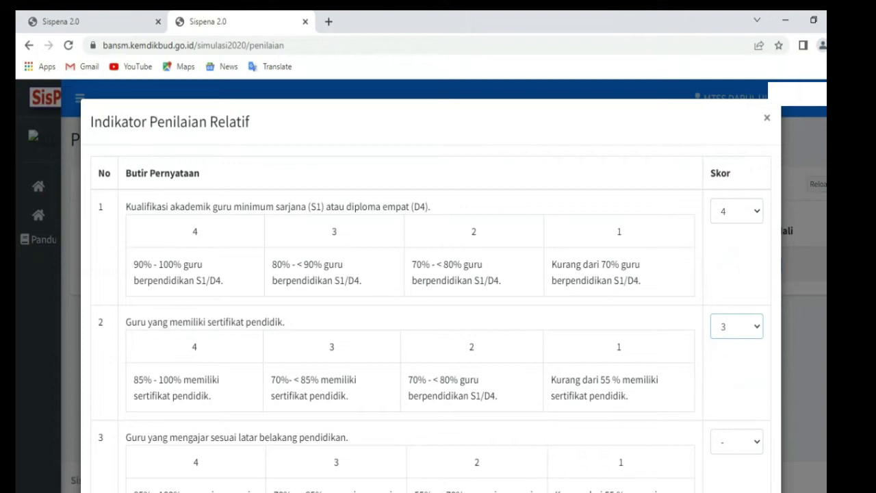
left_click(737, 442)
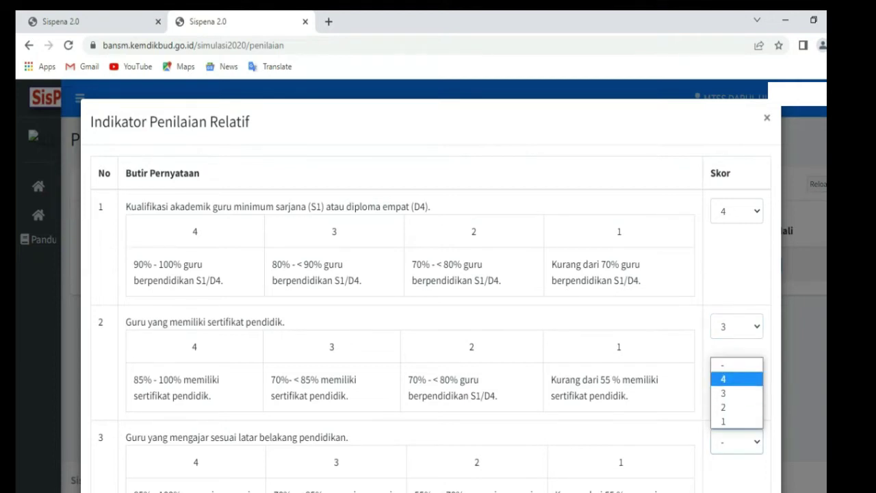
left_click(736, 379)
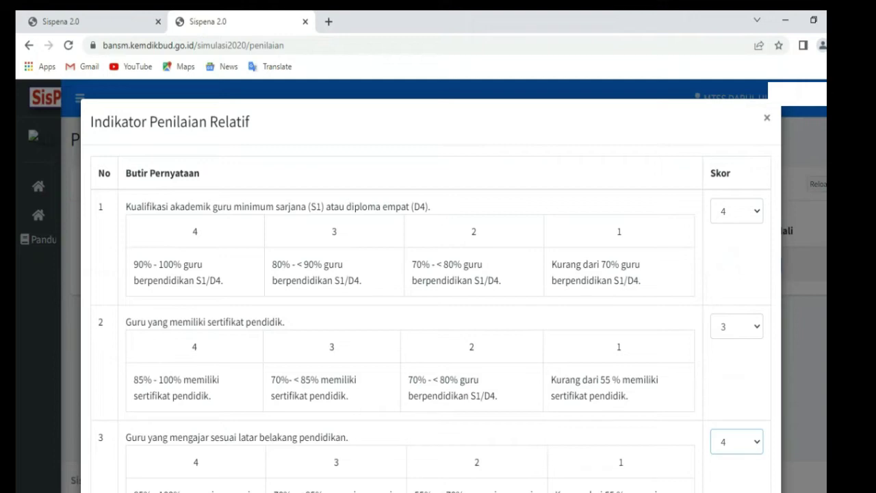
Set the scores of items 9 (WC/jamban) and 8 (Ruangan penunjang) to 4 and try to save the IPR form
scroll(425, 288, "down", 3)
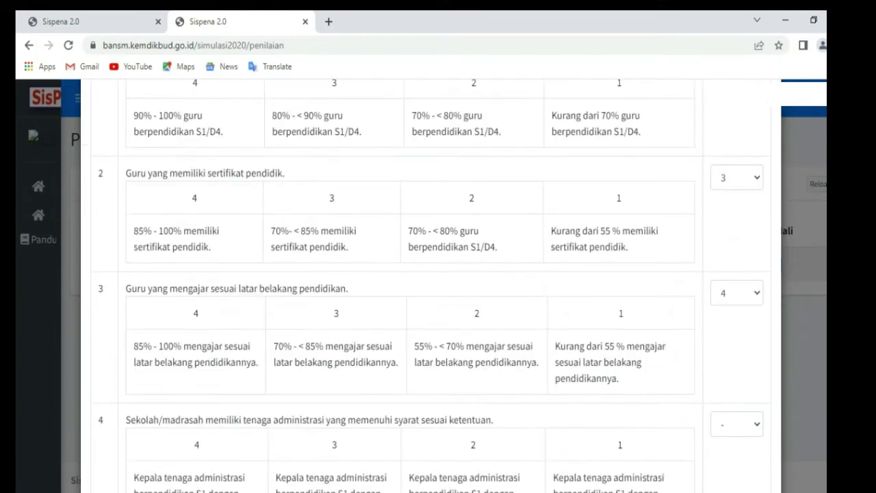
scroll(431, 286, "down", 2)
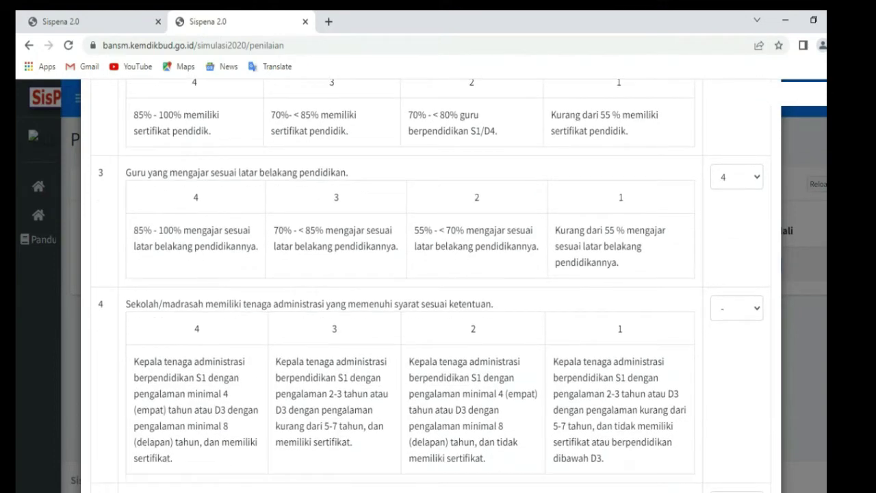
scroll(432, 286, "down", 5)
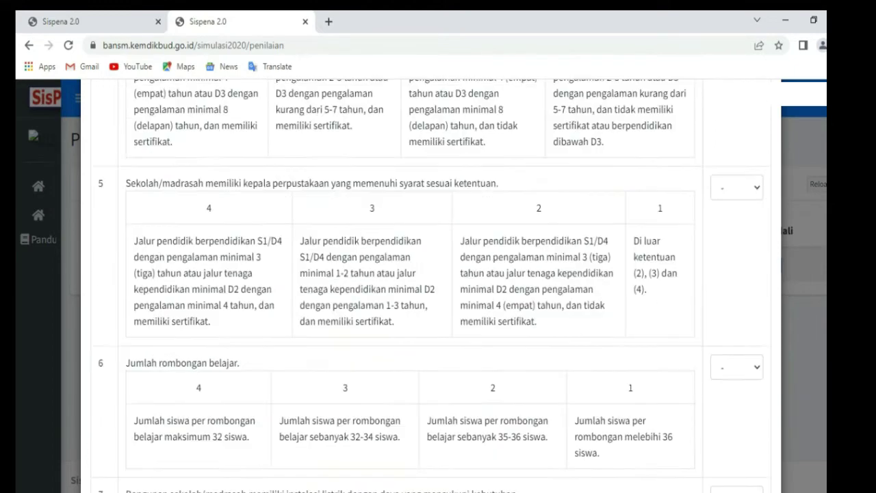
scroll(431, 287, "down", 4)
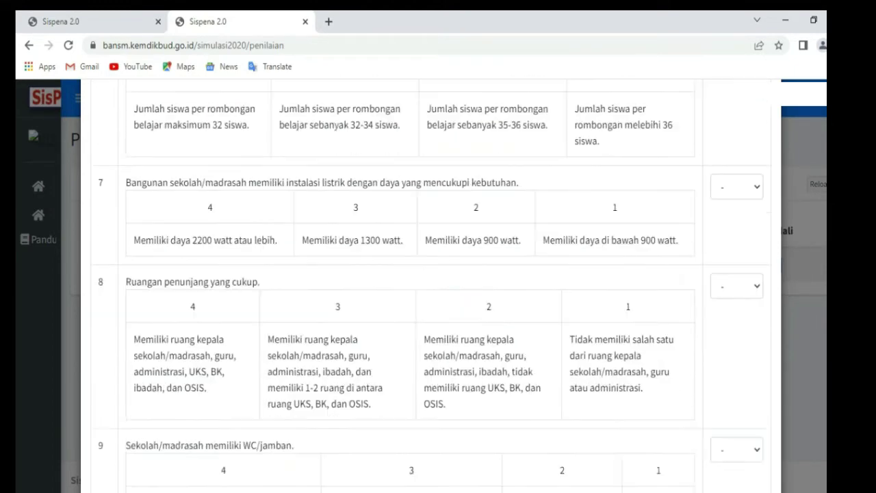
scroll(431, 286, "down", 1)
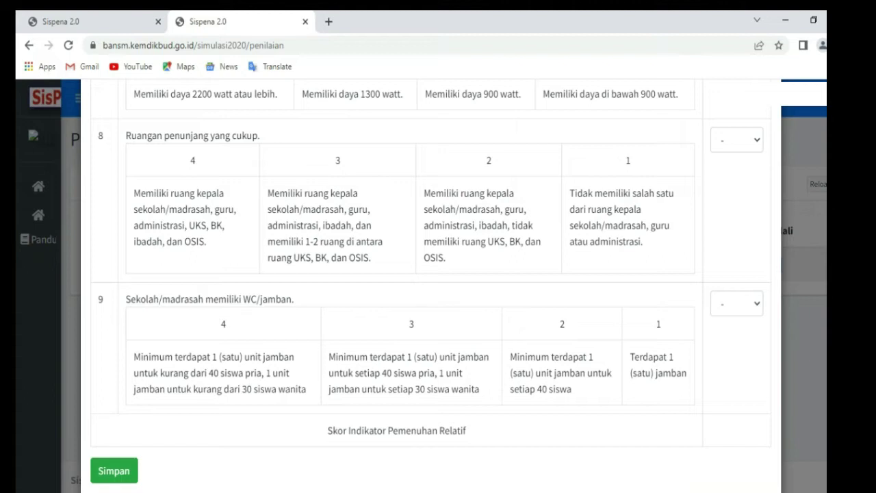
left_click(736, 303)
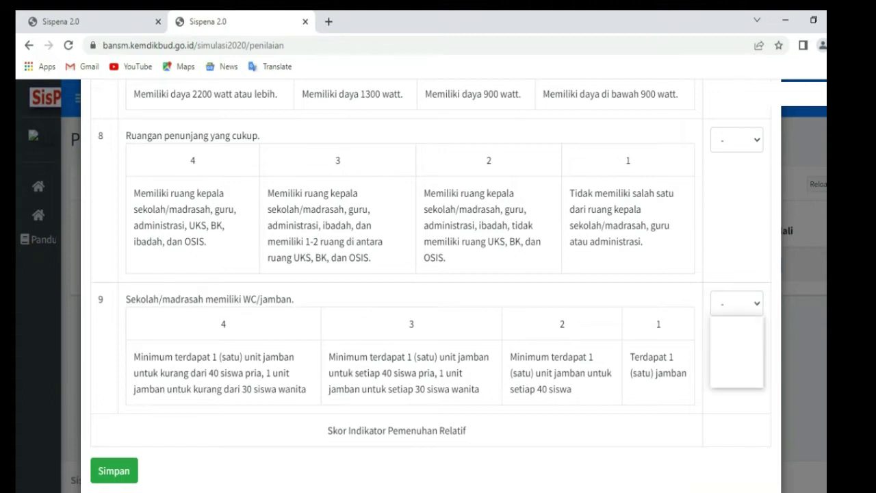
left_click(725, 338)
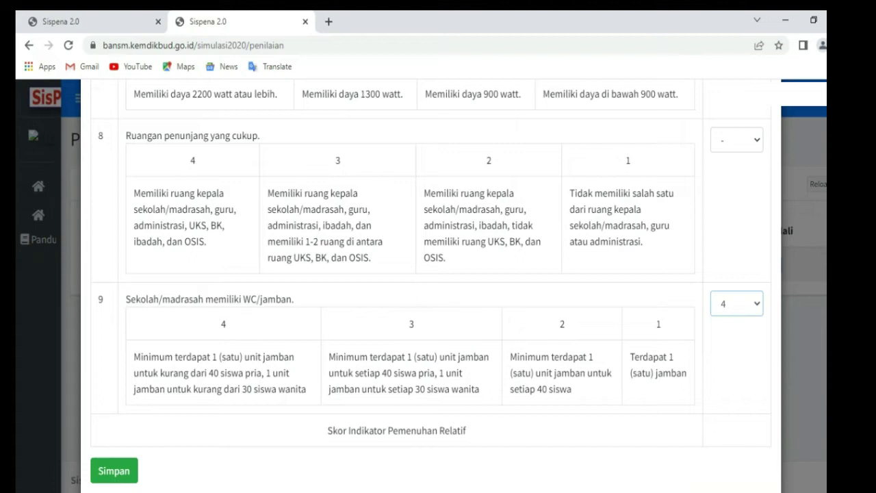
left_click(737, 140)
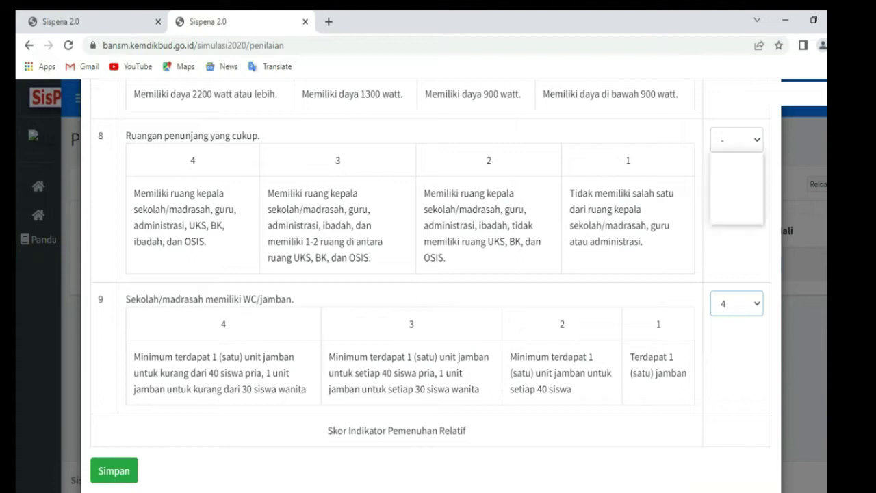
left_click(736, 175)
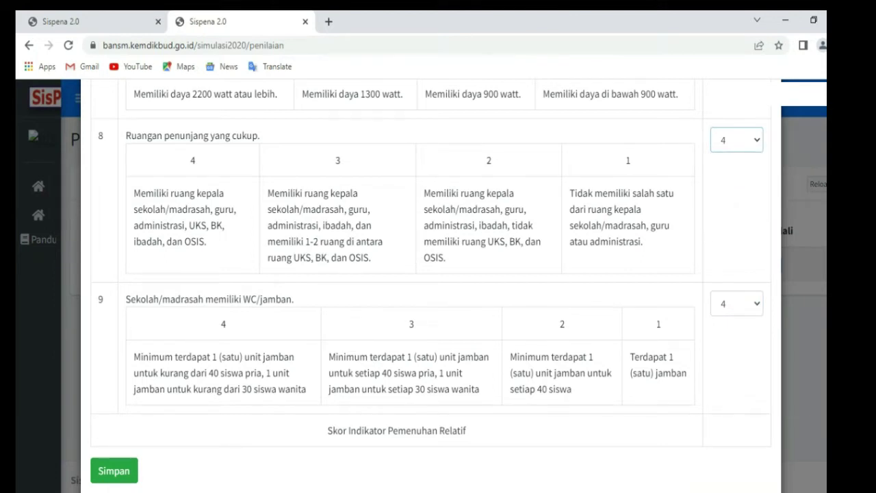
left_click(113, 471)
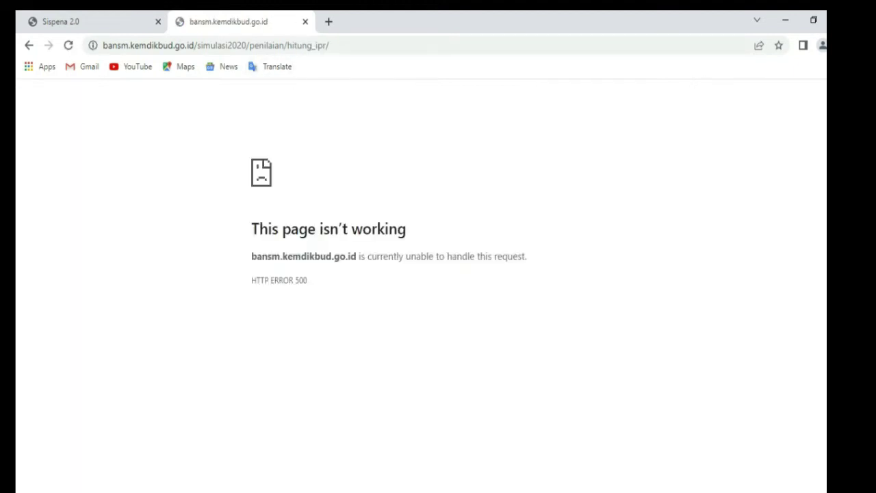
Return to the Penilaian Sekolah list and open the school's DIA assessment at item 1
left_click(76, 21)
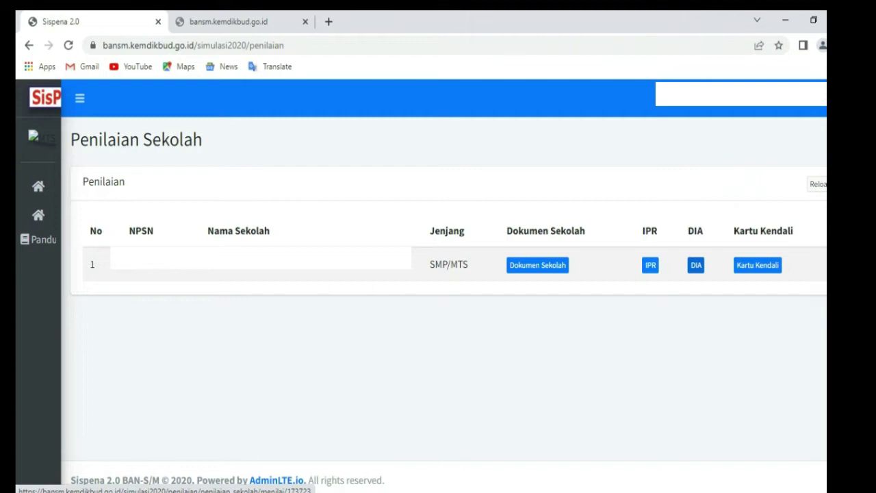
left_click(697, 265)
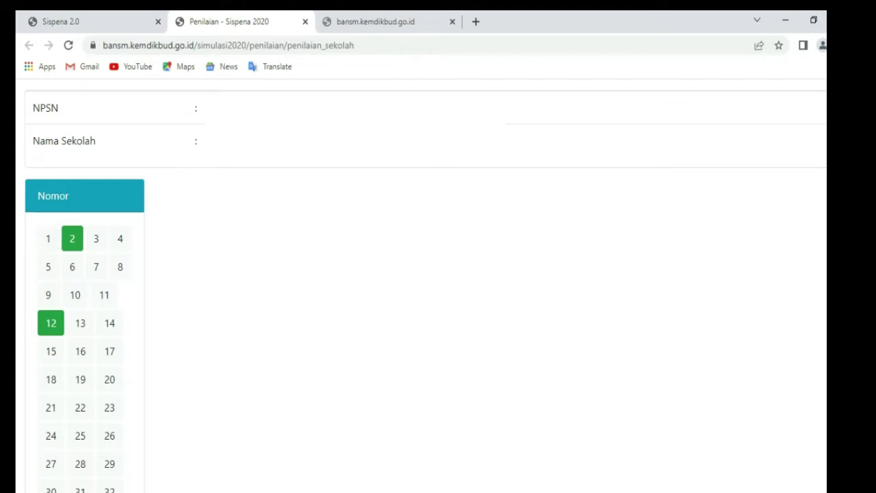
left_click(48, 238)
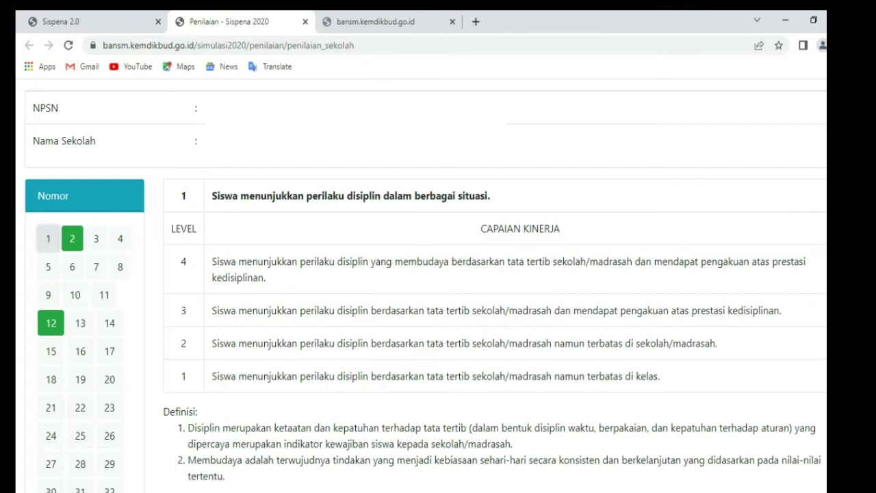
Set the DIA level of item 1 (perilaku disiplin) to Level 4 and view its required documents
scroll(425, 288, "down", 1)
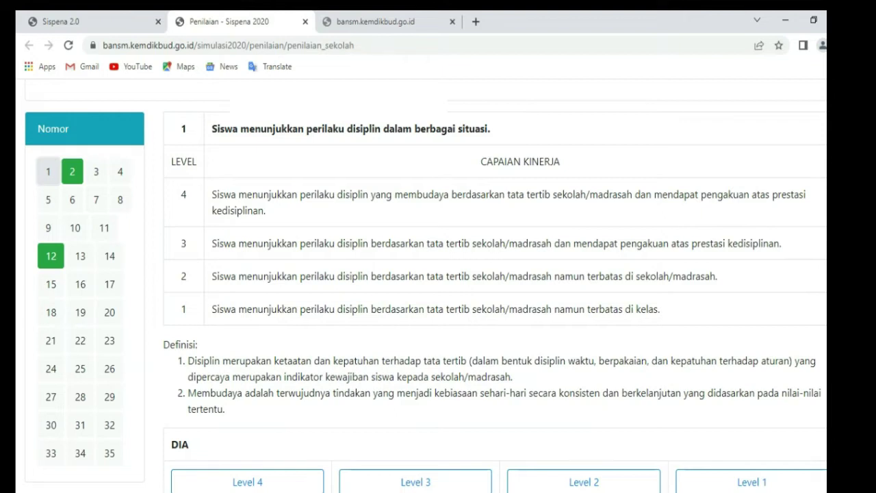
left_click(247, 482)
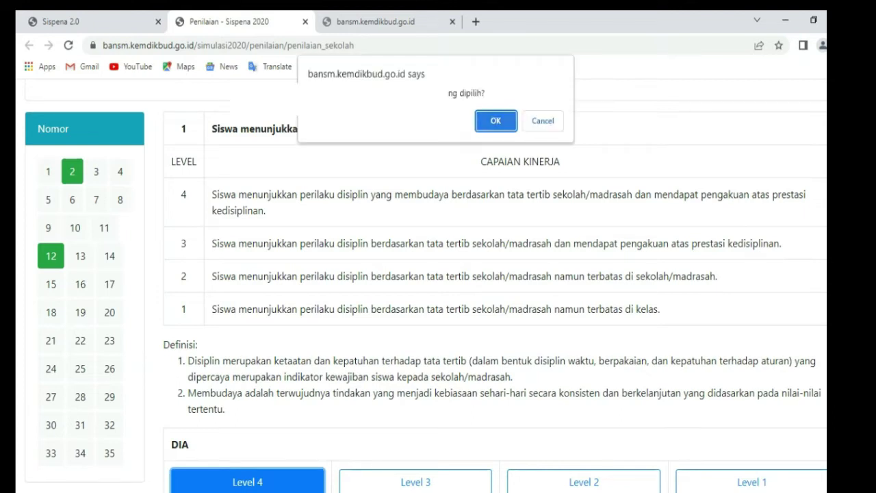
key("Return")
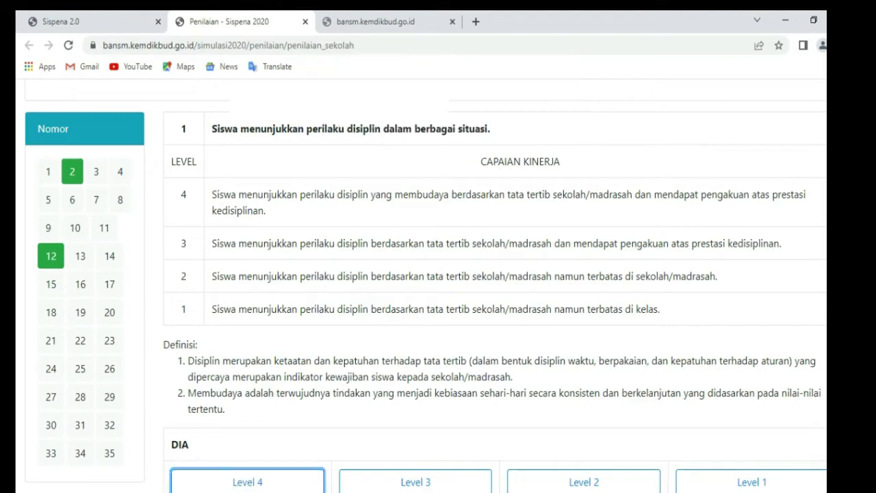
scroll(493, 288, "down", 1)
scroll(493, 288, "down", 3)
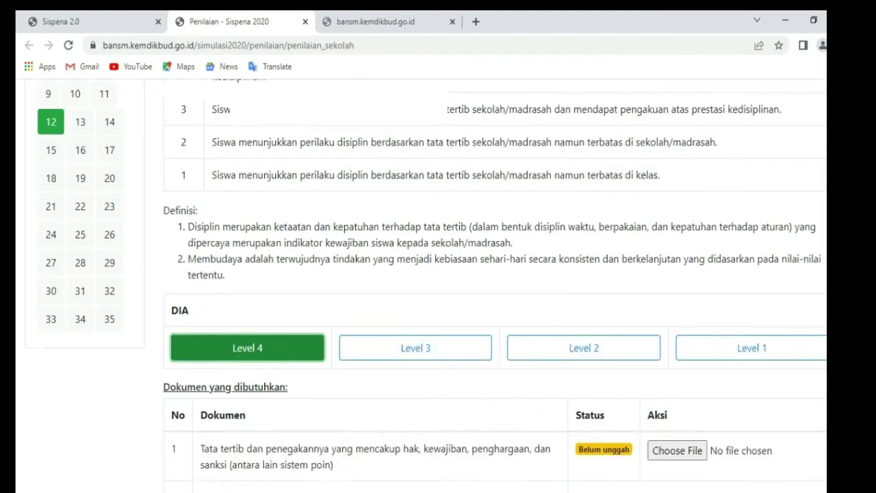
Open item 2 (perilaku religius) and review its achievement levels and DIA selection
scroll(493, 288, "up", 5)
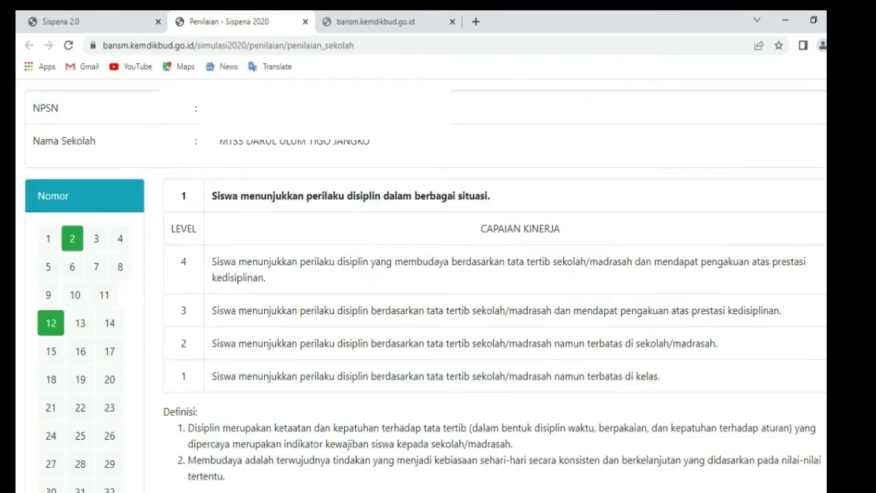
left_click(72, 238)
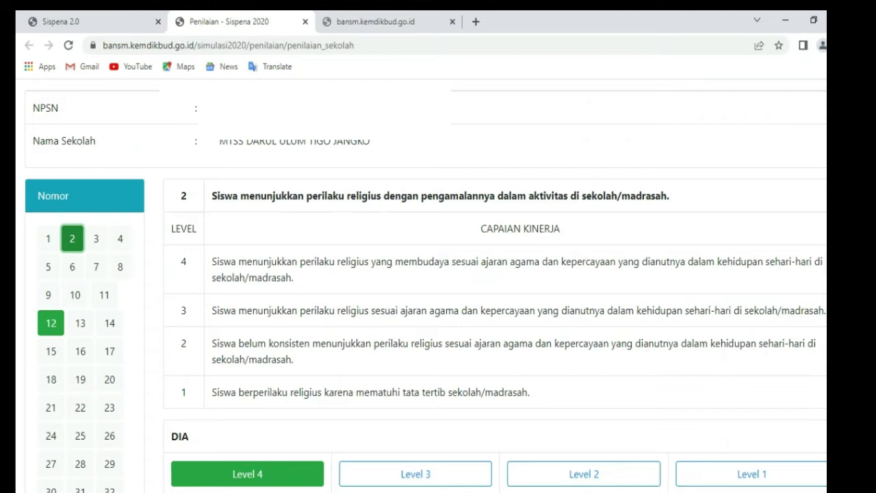
scroll(438, 274, "down", 1)
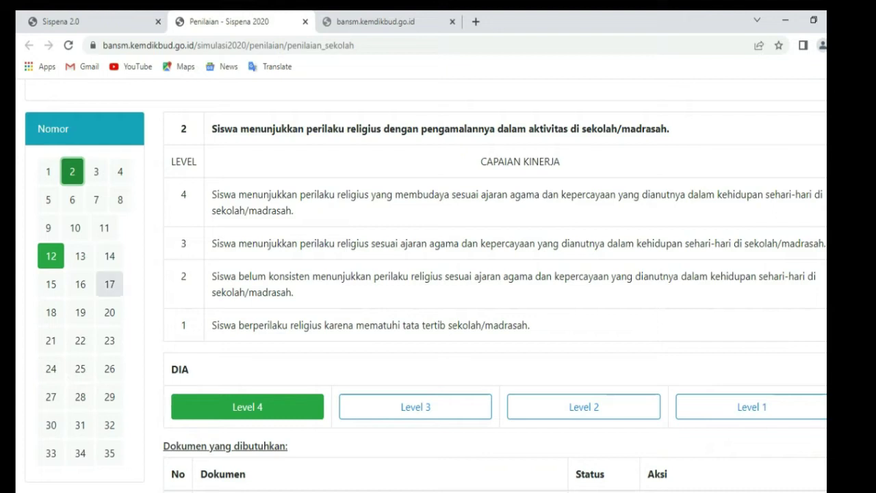
Set the DIA level of item 3 (kerja keras, tangguh, bertanggung jawab) to Level 3 and change it to Level 4
left_click(97, 173)
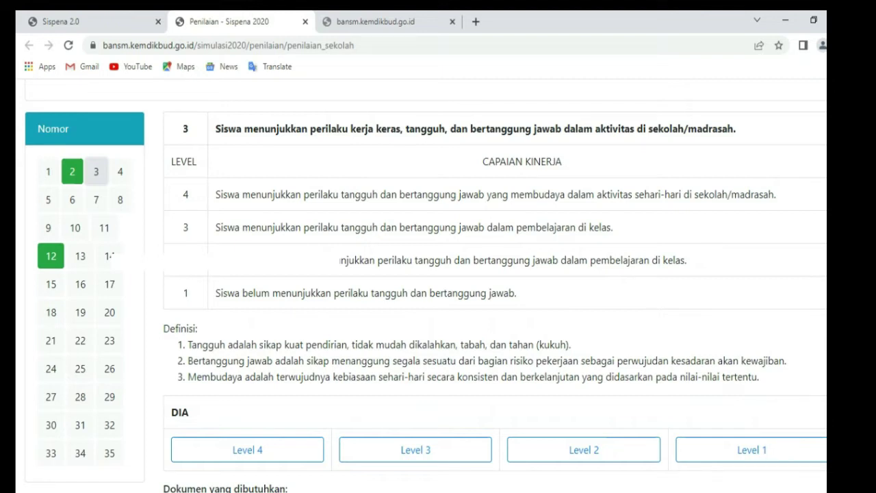
left_click(415, 450)
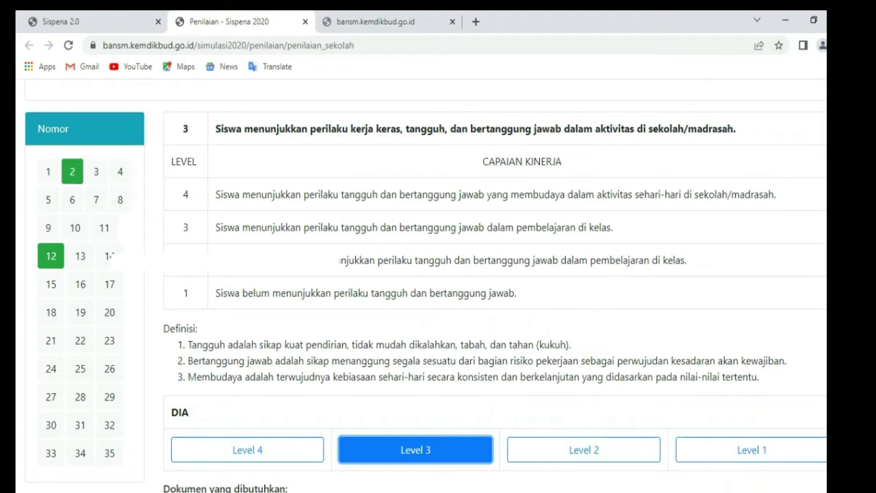
left_click(496, 121)
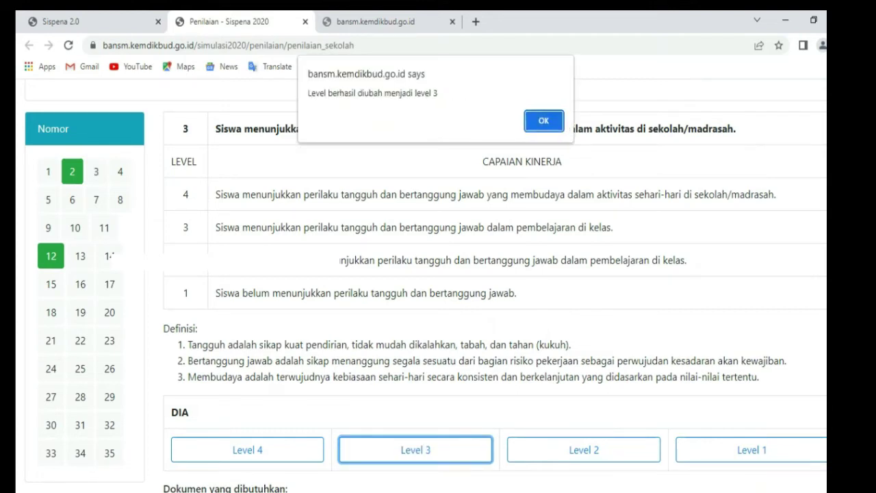
key("Return")
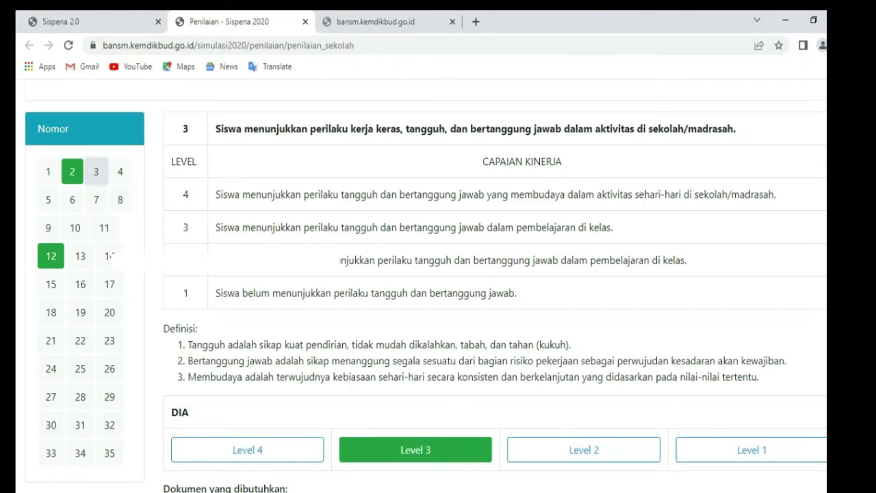
left_click(247, 450)
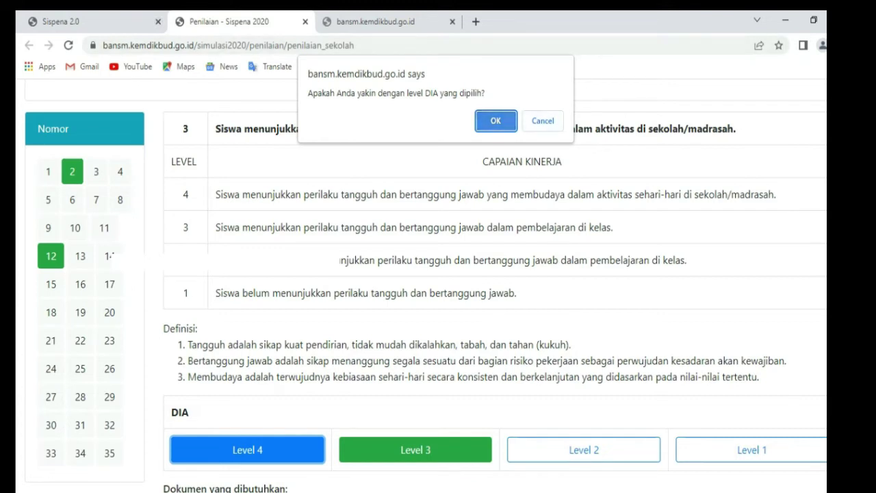
key("Return")
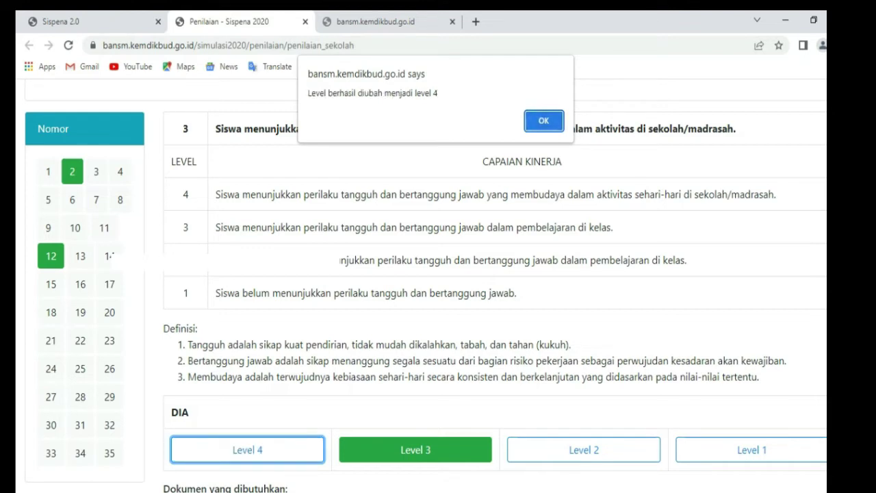
key("Return")
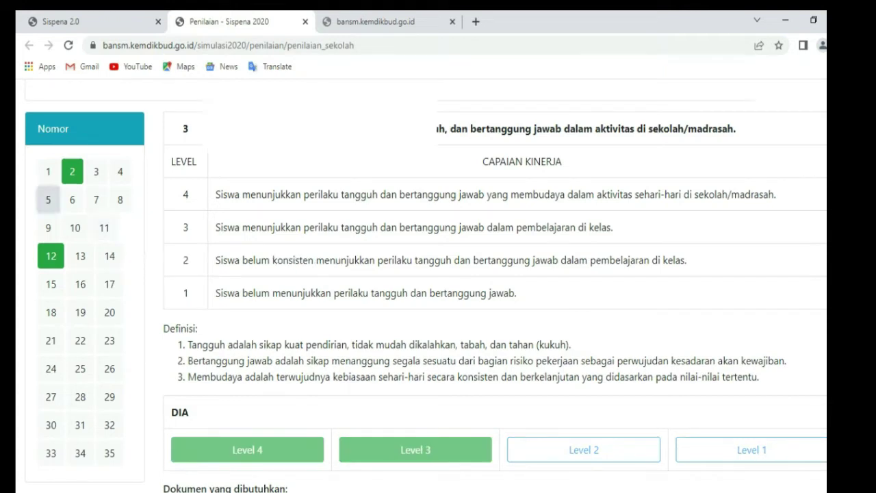
Examine the achievement levels, definitions and DIA options of items 5 (berkomunikasi) and 6 (kolaborasi)
left_click(48, 200)
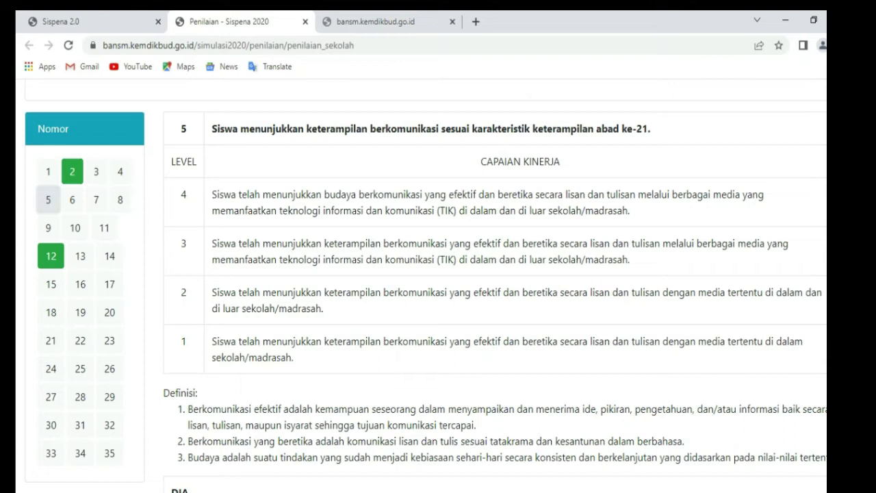
scroll(425, 287, "down", 1)
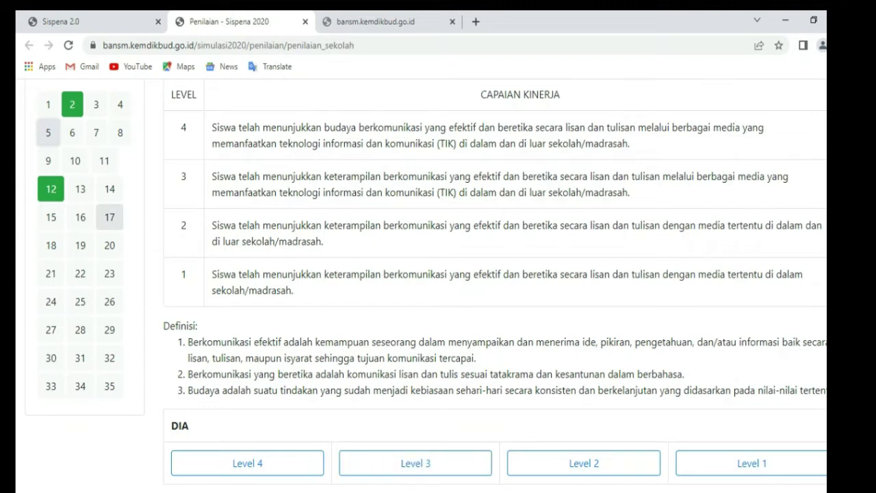
scroll(72, 133, "down", 1)
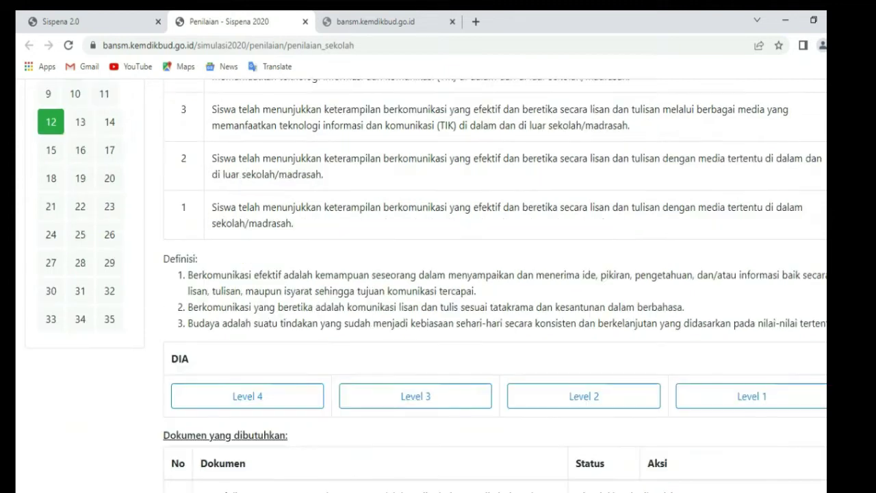
scroll(72, 133, "up", 1)
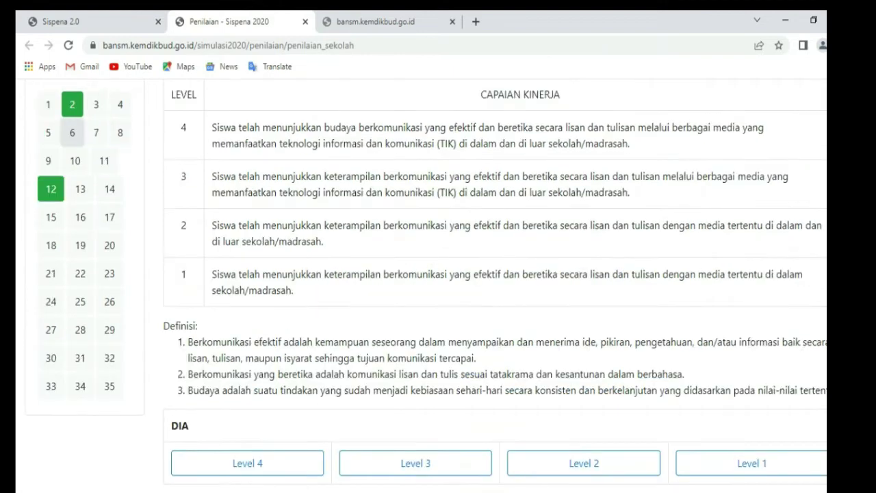
scroll(72, 133, "up", 1)
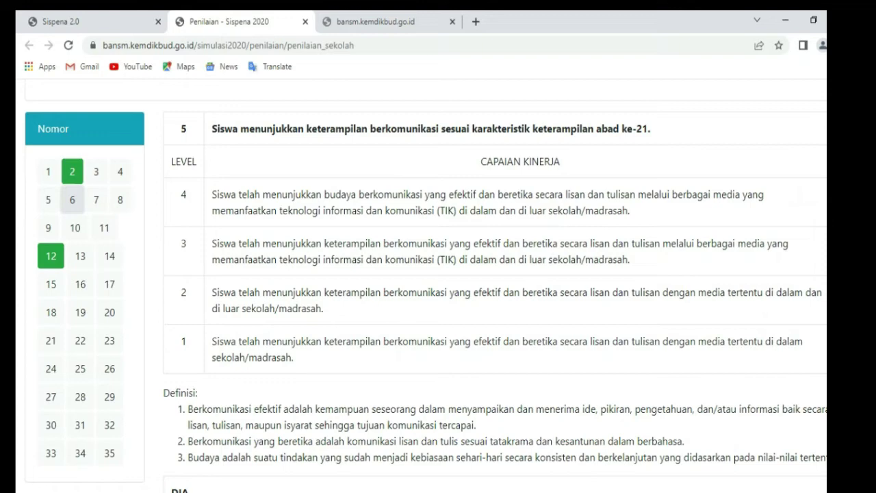
scroll(438, 287, "down", 1)
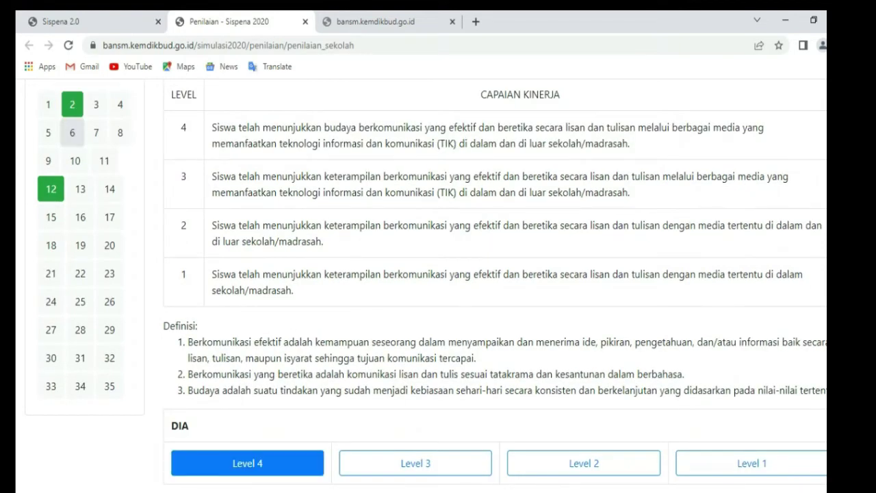
left_click(416, 464)
scroll(416, 411, "down", 1)
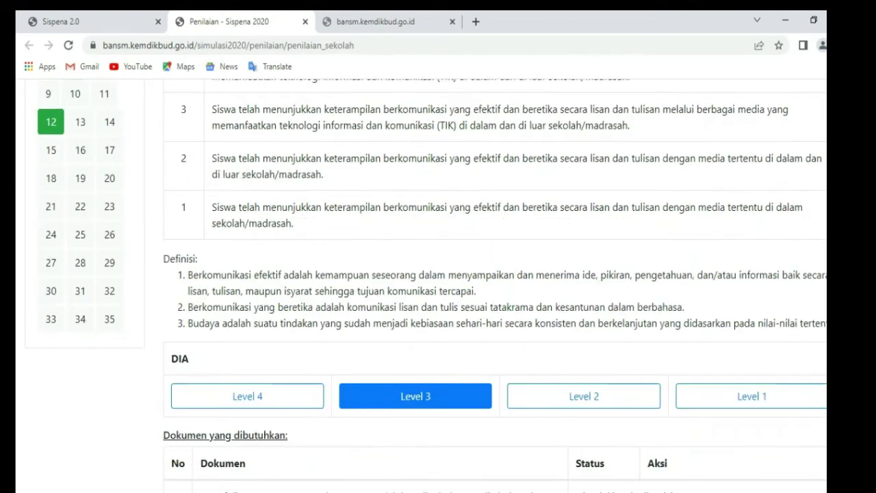
scroll(438, 288, "down", 1)
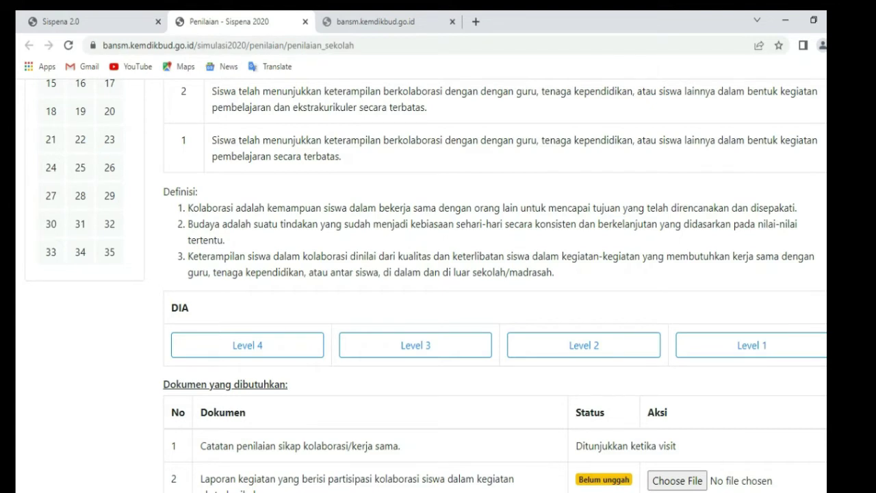
left_click(415, 345)
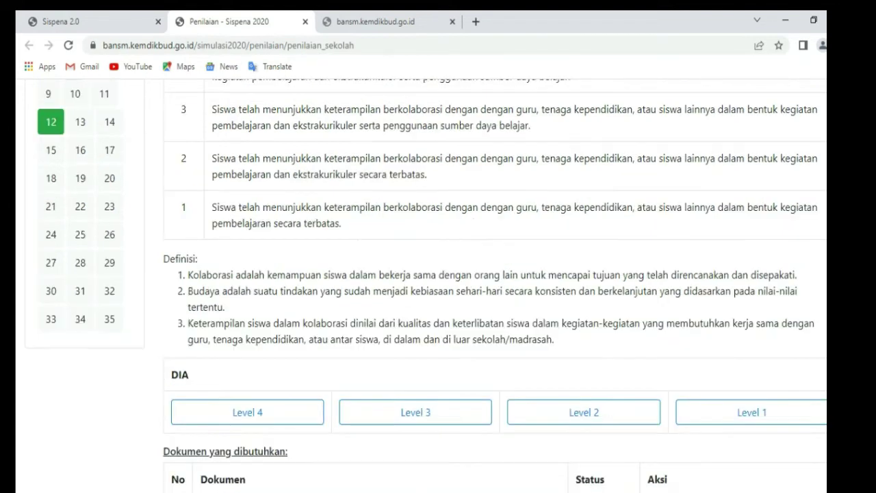
Review the achievement levels, definitions and DIA options of item 7 (berpikir kritis dan pemecahan masalah)
scroll(110, 217, "up", 1)
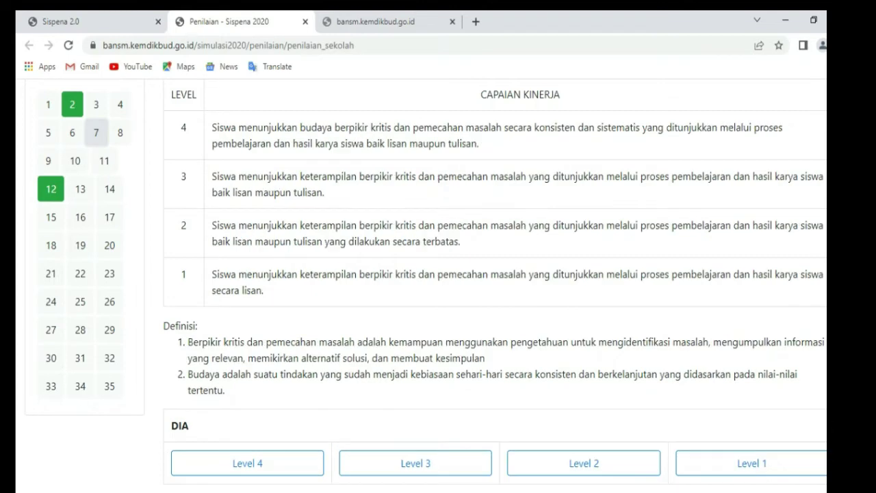
scroll(439, 274, "up", 1)
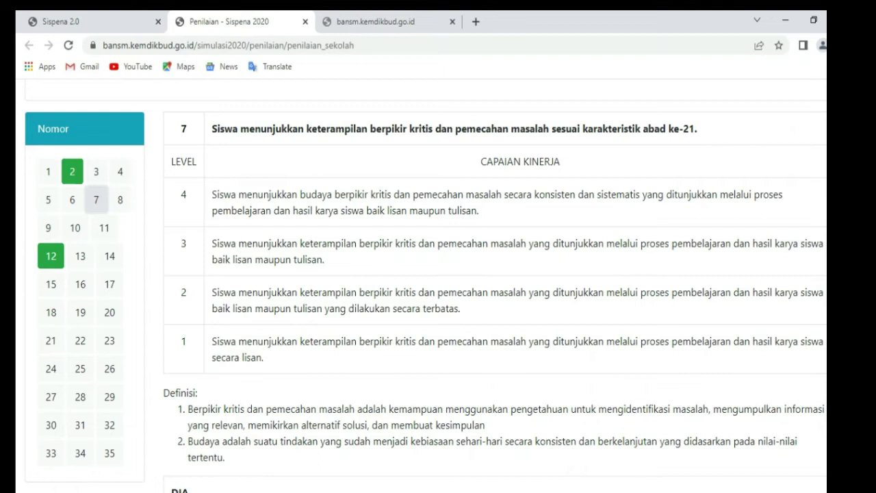
scroll(438, 274, "down", 1)
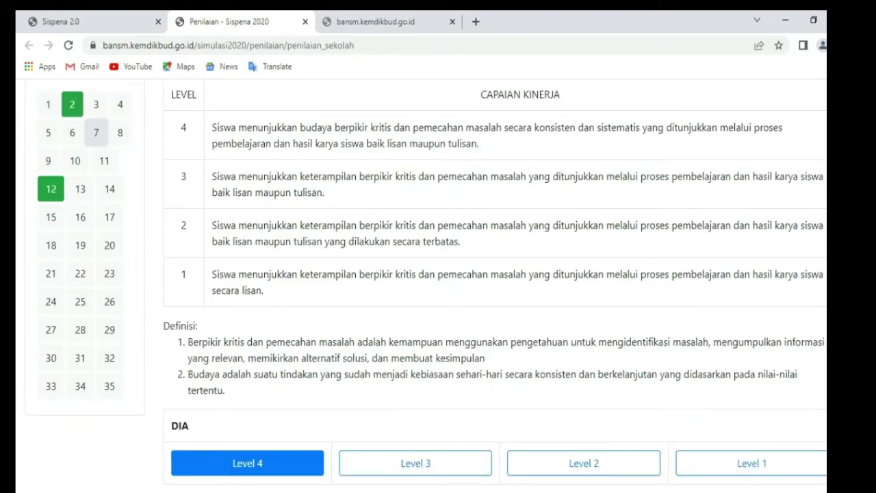
left_click(416, 463)
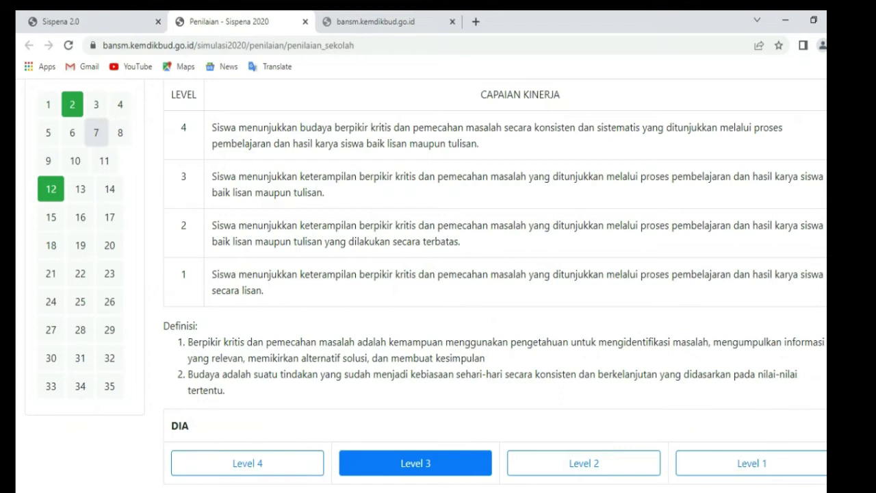
left_click(247, 463)
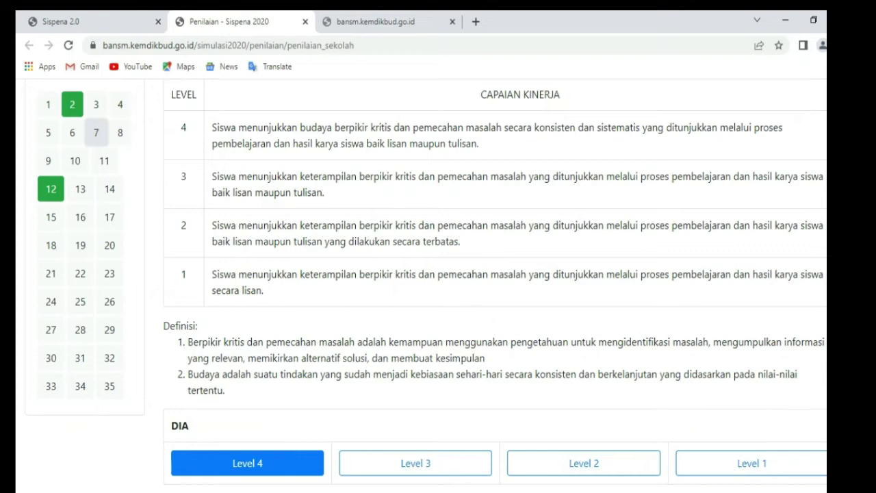
scroll(493, 274, "down", 1)
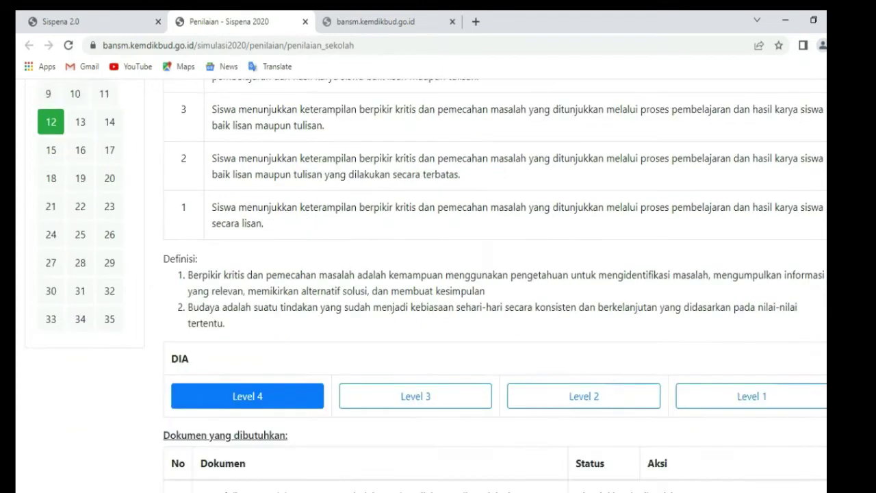
Open item 8 (kreativitas dan inovasi) and view its achievement levels and DIA options
scroll(493, 273, "up", 2)
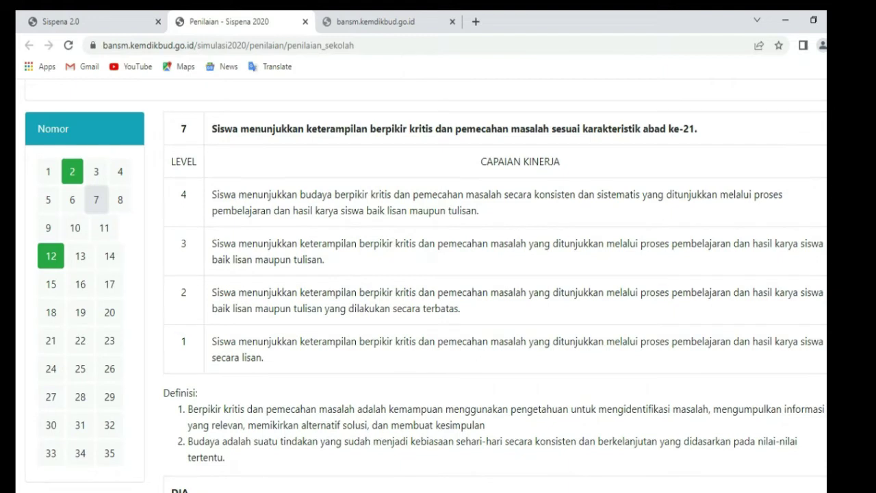
left_click(120, 199)
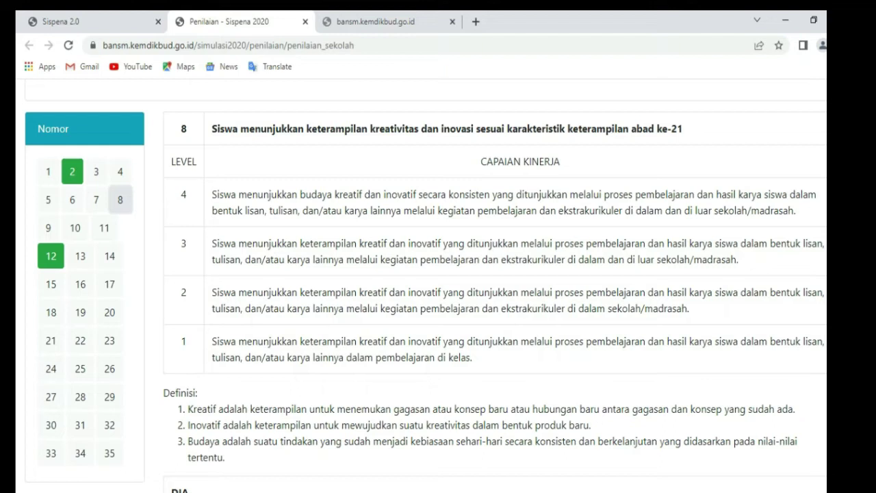
scroll(438, 274, "down", 1)
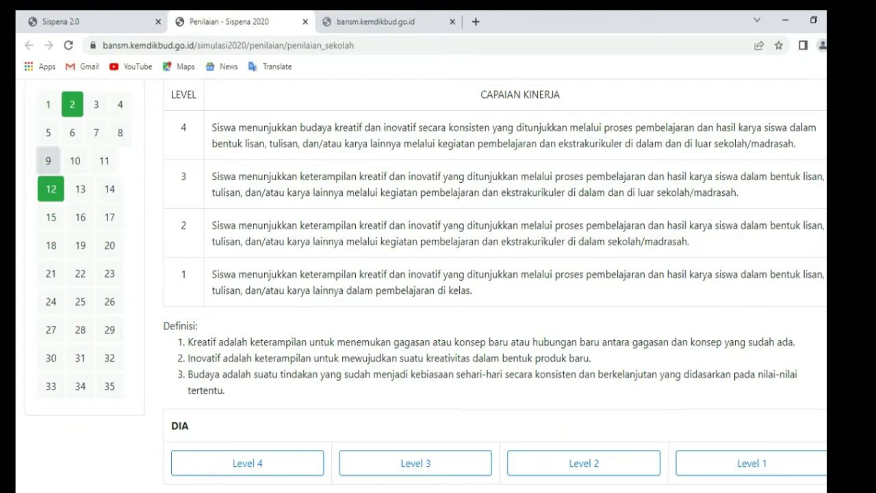
Open item 9 (mengekspresikan diri dan berkreasi) and review its achievement levels, definitions and DIA options
left_click(48, 160)
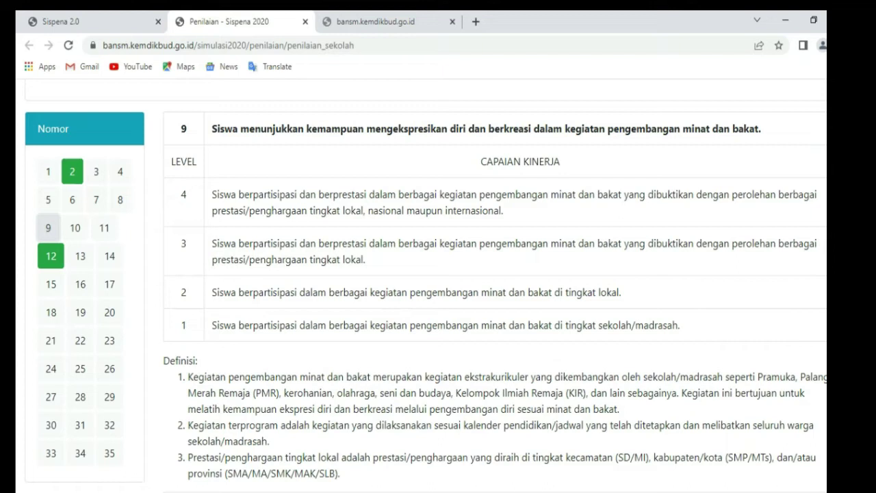
scroll(439, 274, "down", 1)
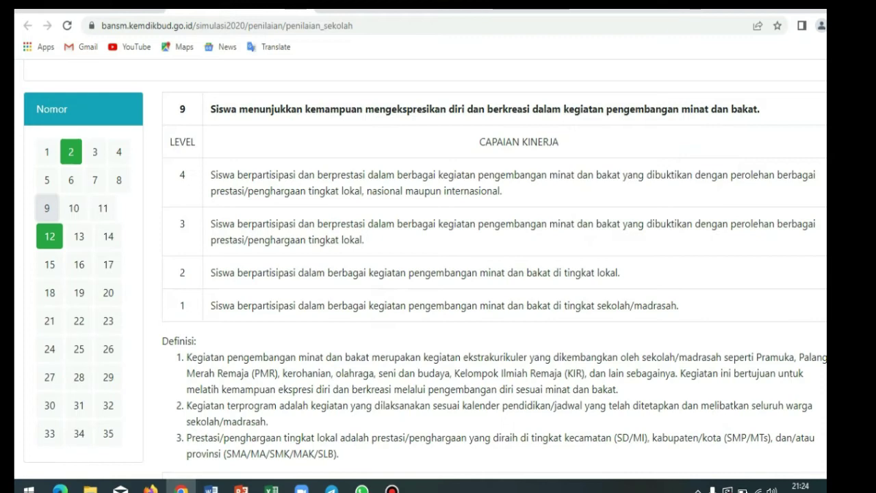
scroll(438, 274, "down", 1)
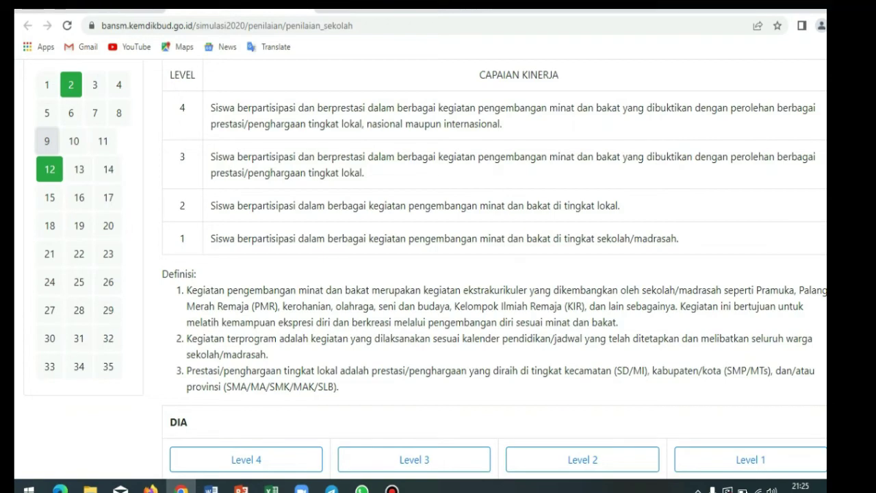
Open item 10 (peningkatan prestasi belajar) and review its achievement levels, DIA options and required documents
left_click(74, 141)
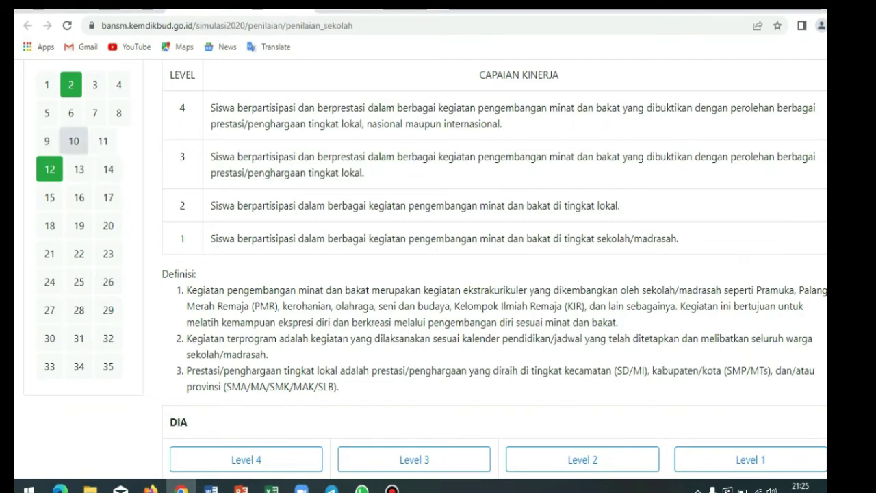
scroll(425, 268, "down", 1)
scroll(425, 267, "up", 1)
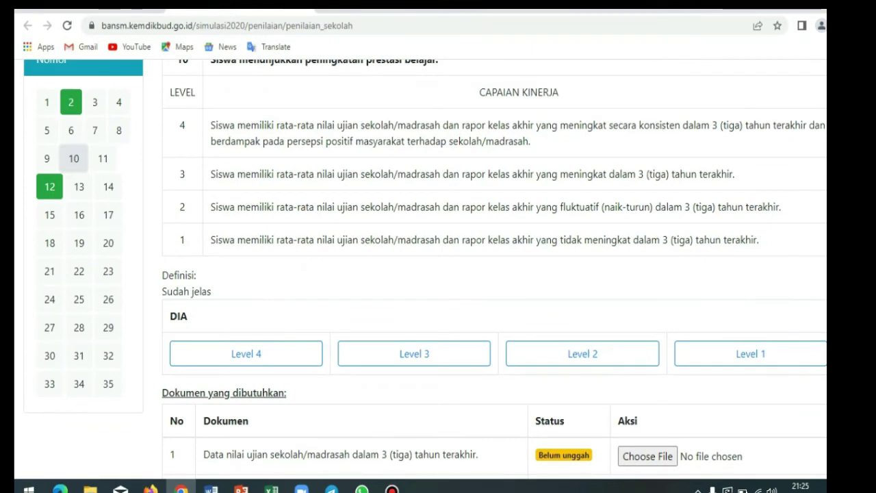
scroll(424, 267, "up", 1)
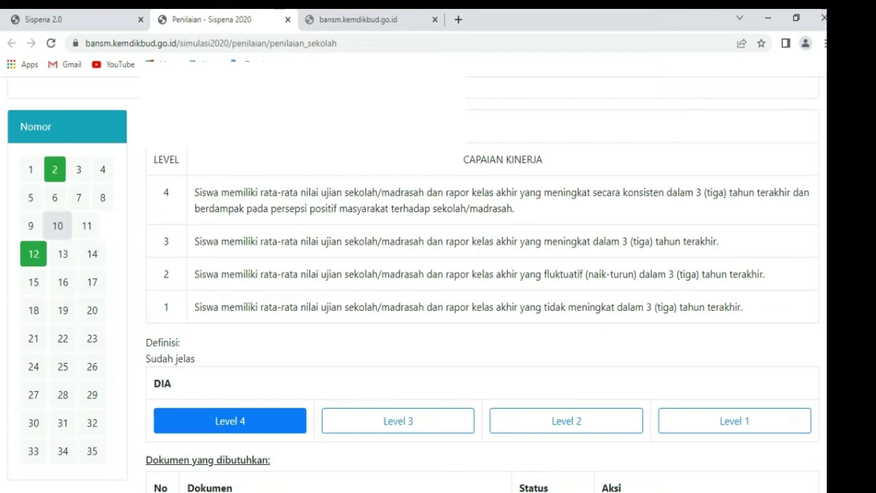
Open item 11 (kepuasan pemangku kepentingan) and examine its achievement levels, definitions, DIA options and required document
left_click(87, 226)
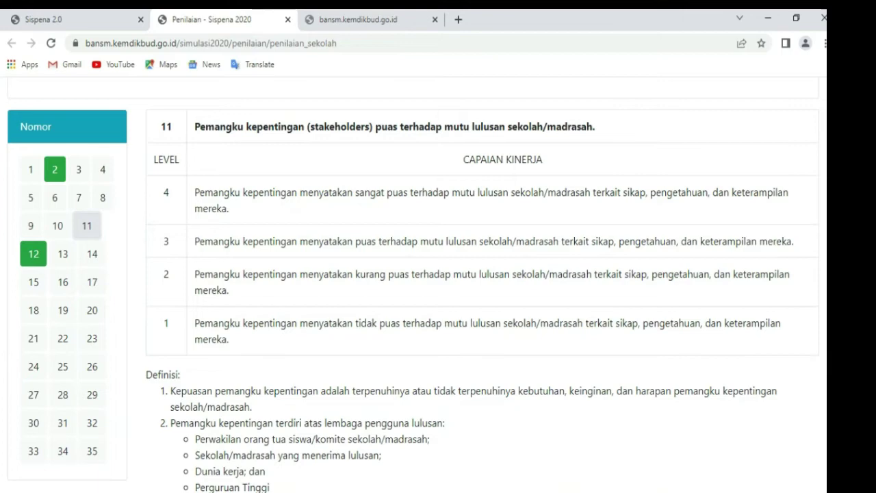
scroll(479, 288, "down", 1)
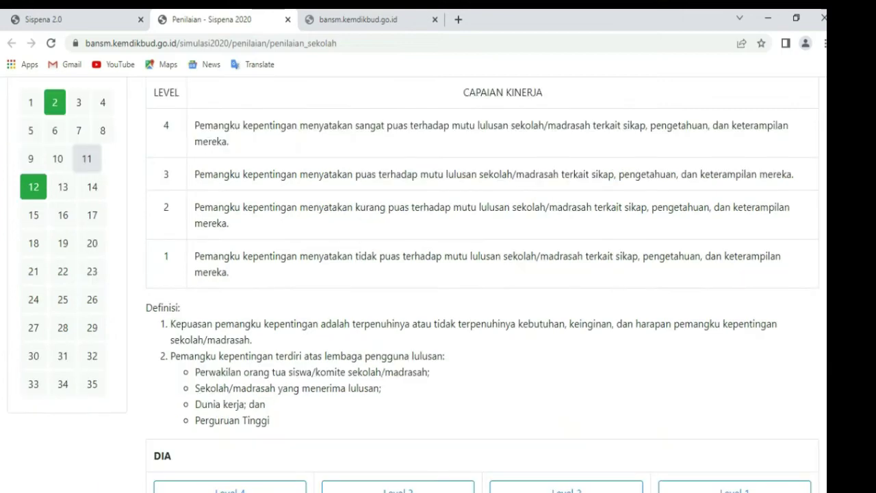
scroll(479, 288, "down", 2)
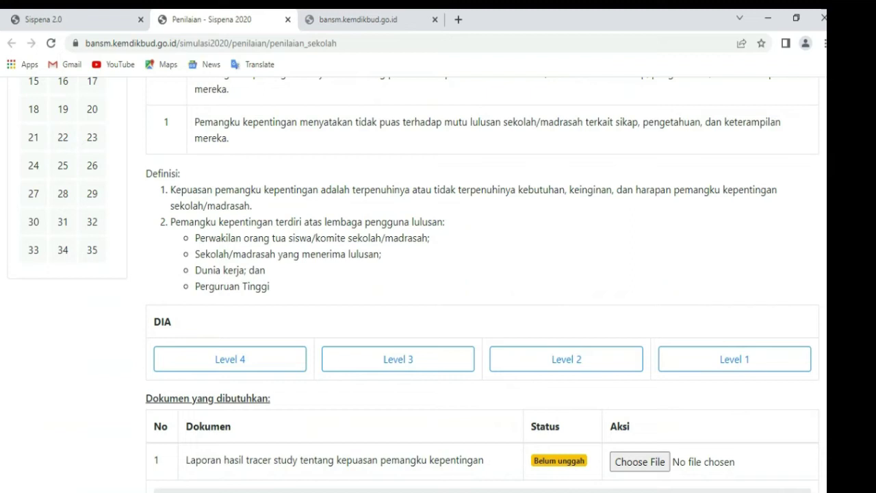
scroll(438, 274, "up", 1)
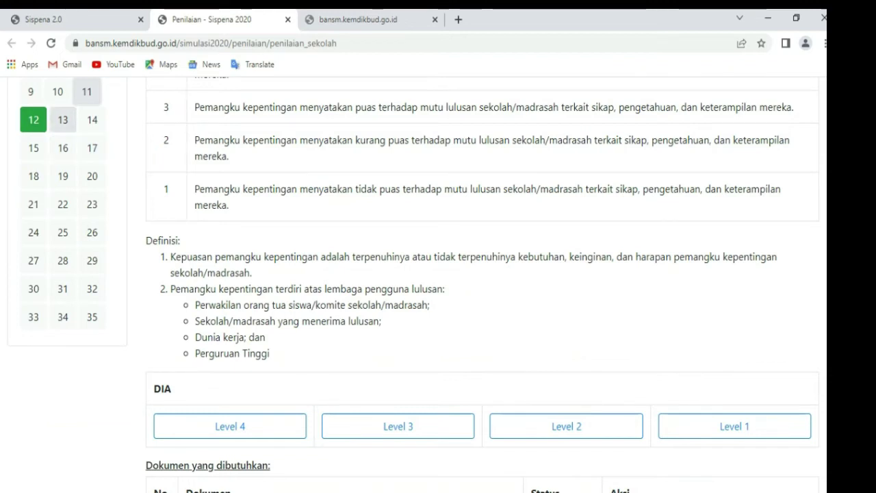
Open item 13 (penilaian proses dan hasil belajar) and examine its achievement levels, definitions, DIA options and required documents
left_click(62, 120)
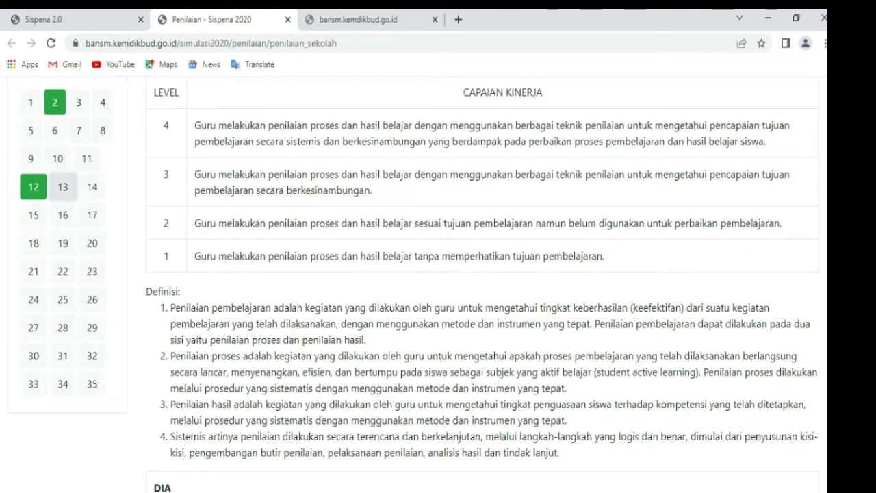
scroll(438, 274, "up", 1)
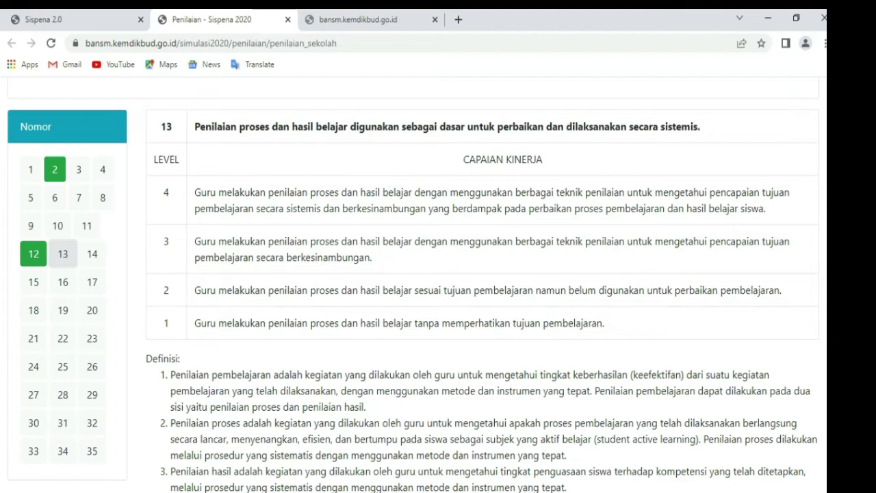
scroll(439, 274, "down", 3)
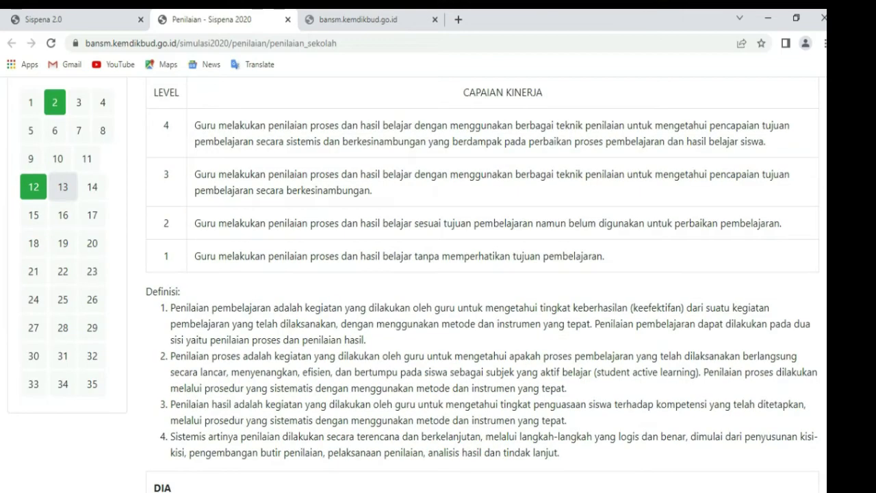
scroll(438, 274, "down", 1)
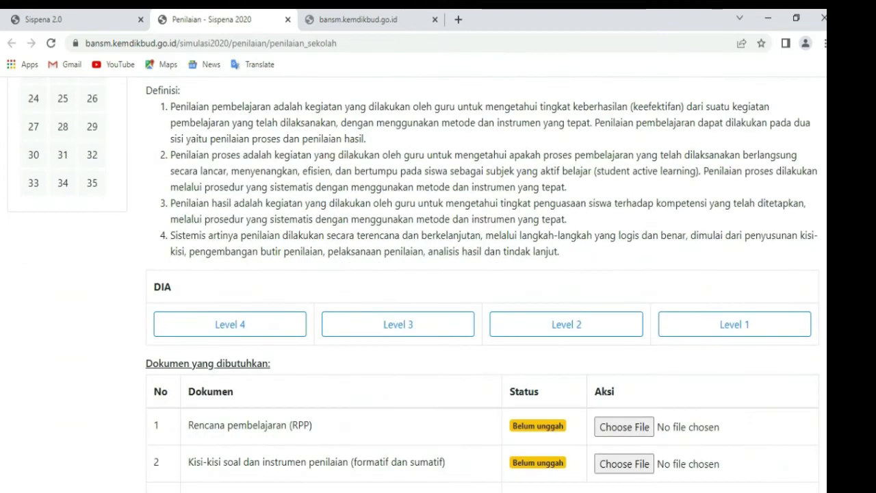
scroll(439, 274, "down", 1)
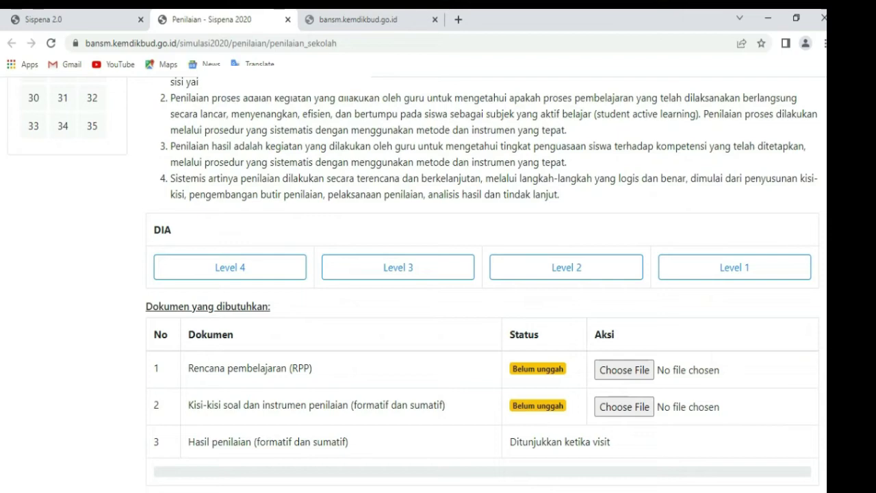
scroll(480, 274, "up", 4)
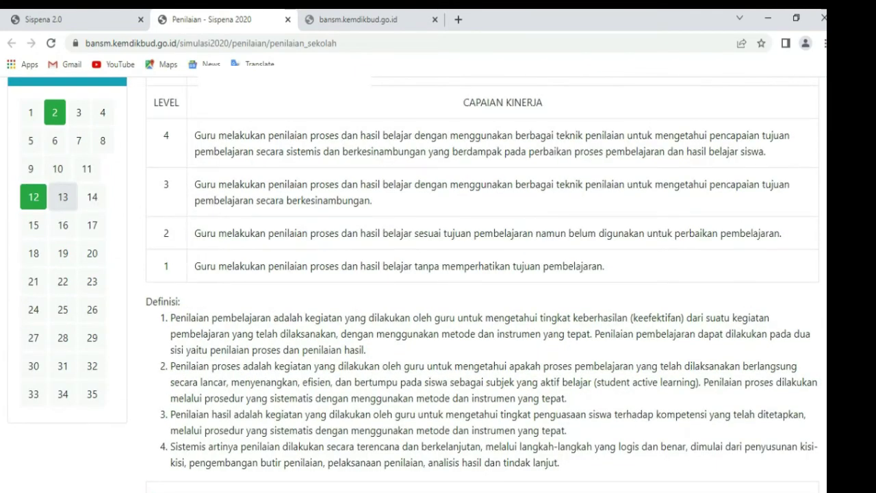
scroll(479, 274, "up", 1)
scroll(479, 274, "down", 1)
scroll(479, 274, "up", 1)
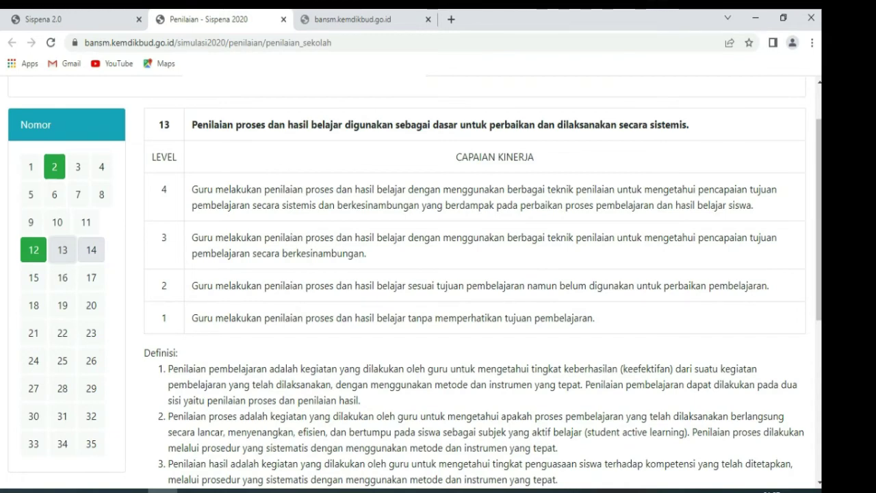
Open item 14 (program remedial dan/atau pengayaan) and review its achievement levels, definitions and DIA options
left_click(91, 250)
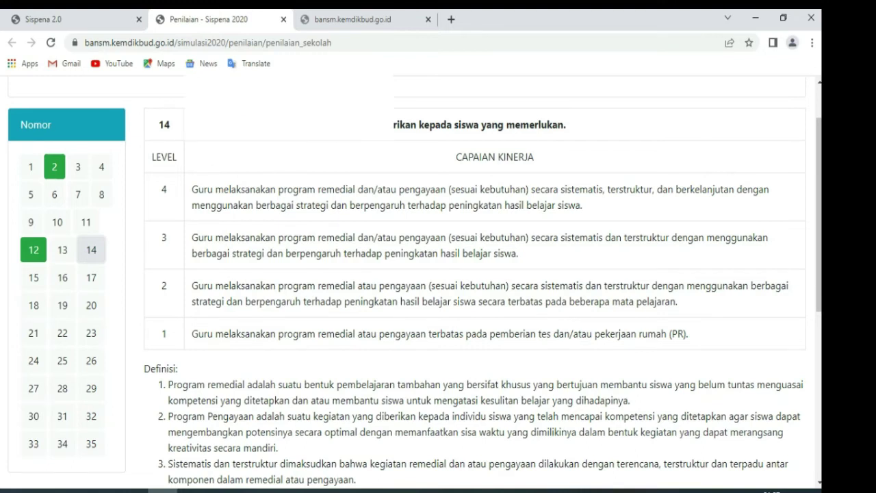
scroll(472, 274, "down", 4)
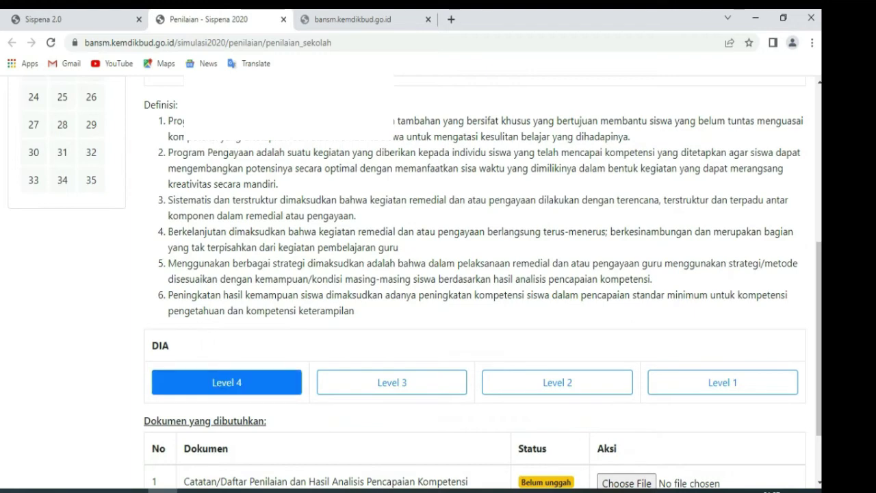
scroll(472, 274, "up", 2)
scroll(473, 274, "up", 1)
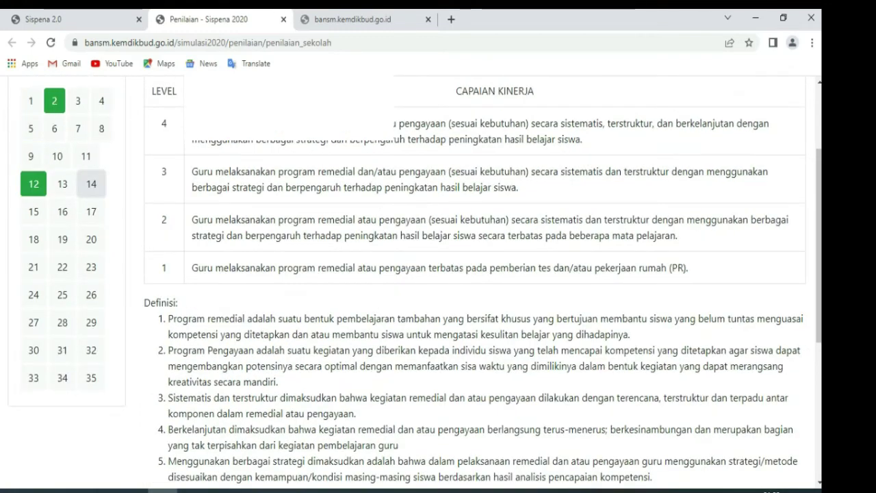
scroll(472, 274, "up", 2)
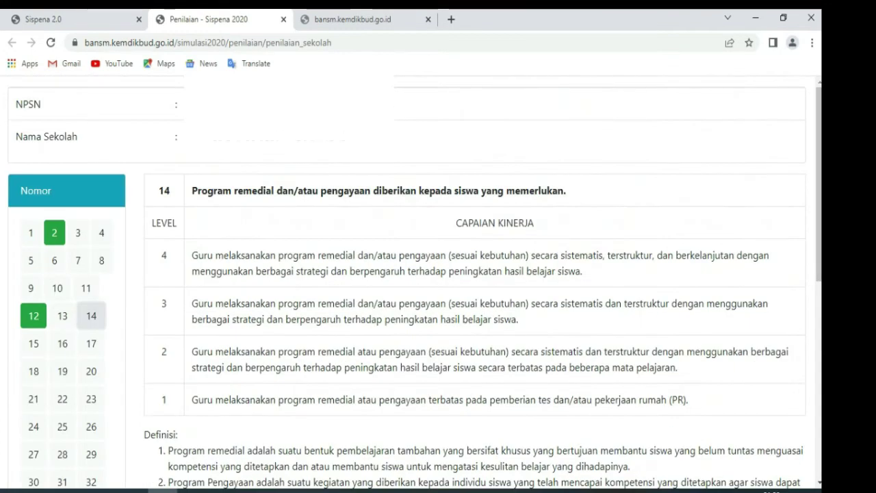
scroll(473, 274, "down", 1)
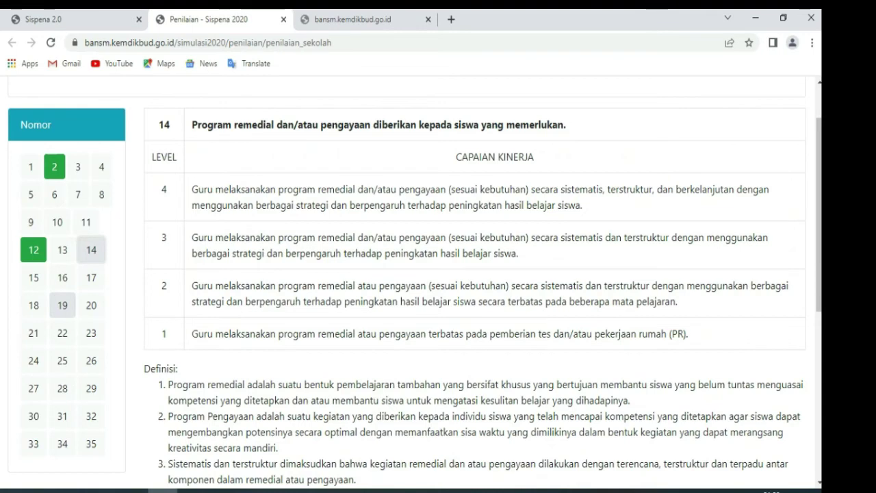
Open item 19 (perencanaan pembelajaran aktif, kreatif, dan inovatif) and set its DIA level to Level 4
left_click(63, 306)
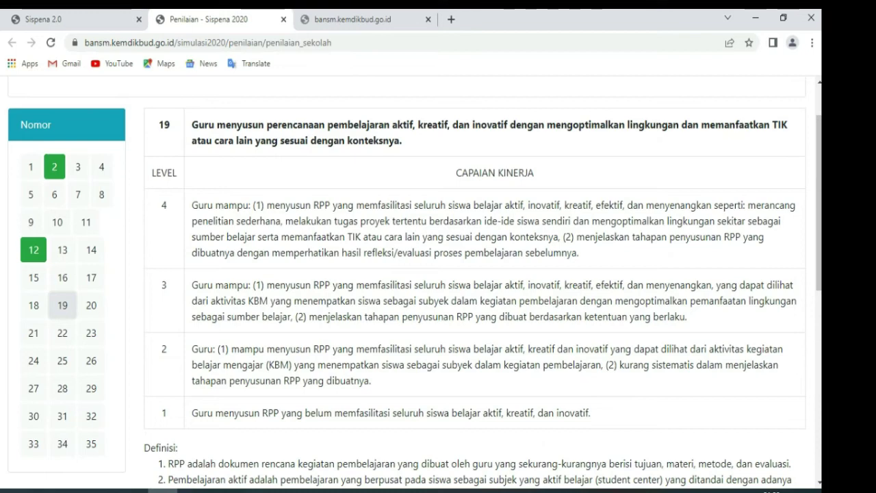
scroll(472, 274, "down", 1)
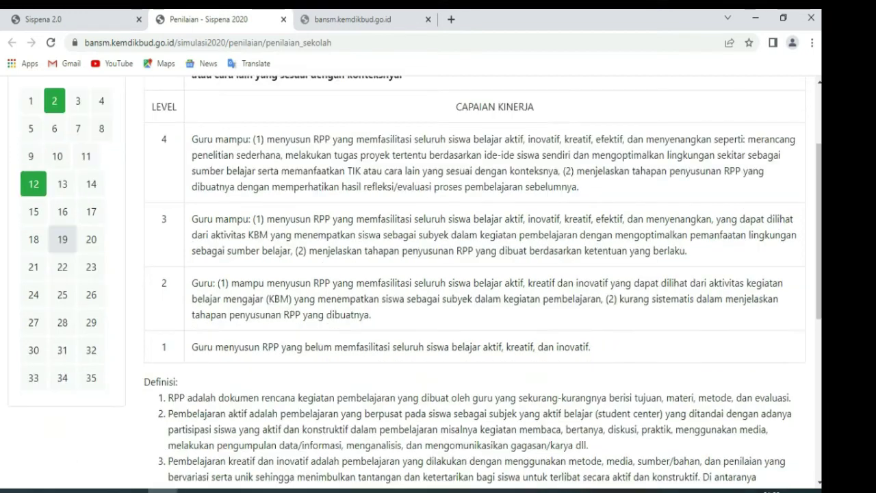
scroll(473, 274, "down", 2)
scroll(472, 273, "down", 1)
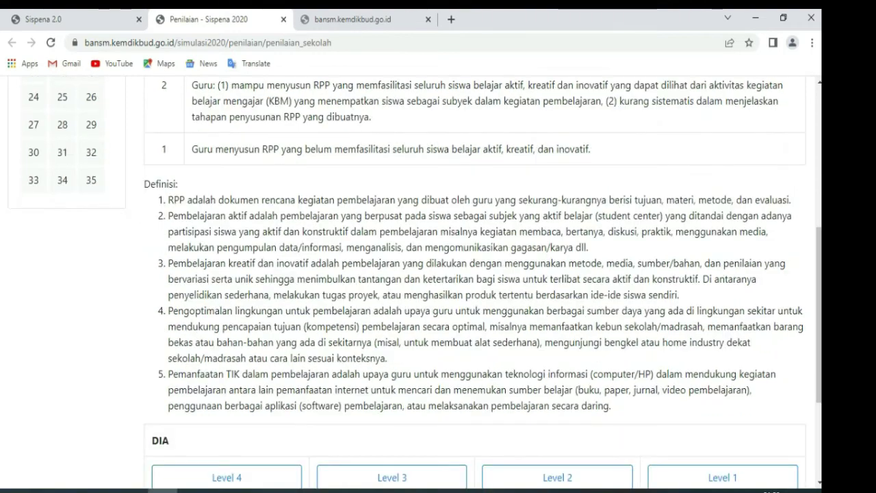
scroll(472, 274, "down", 2)
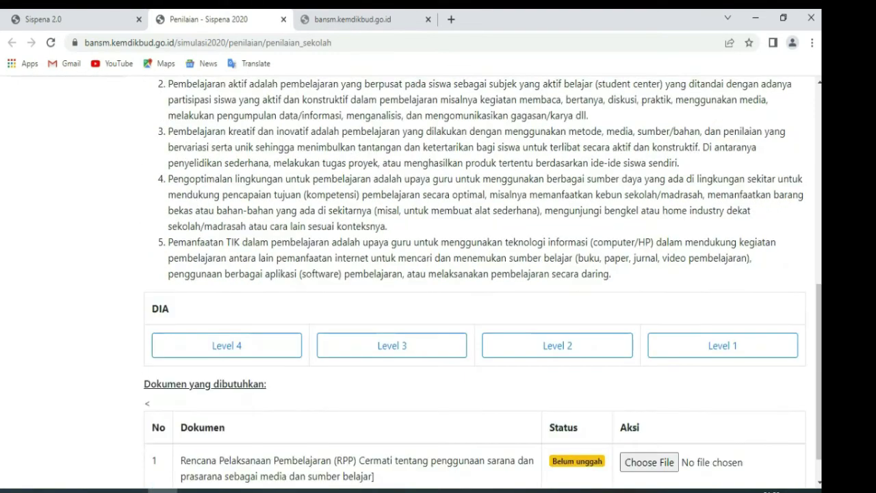
scroll(472, 274, "down", 1)
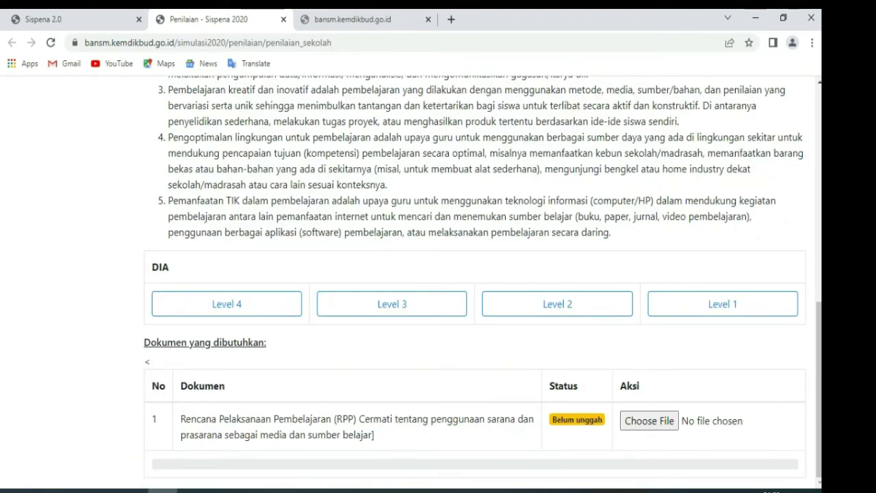
left_click(226, 304)
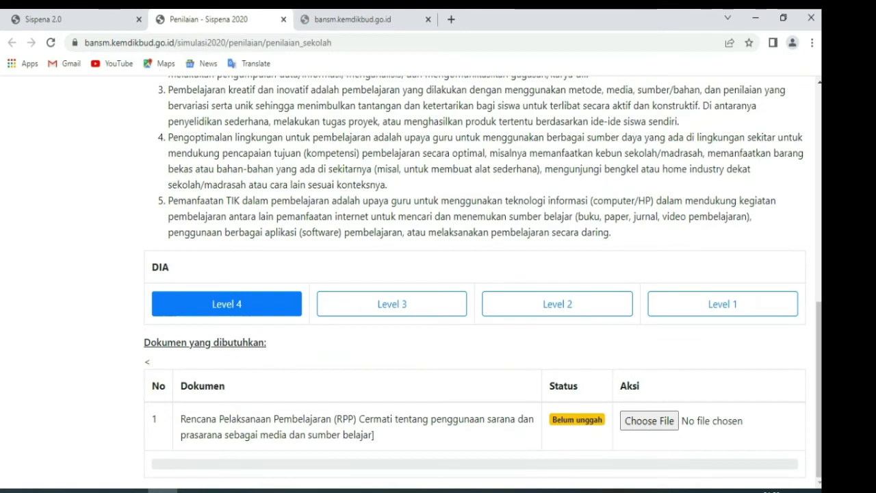
left_click(227, 304)
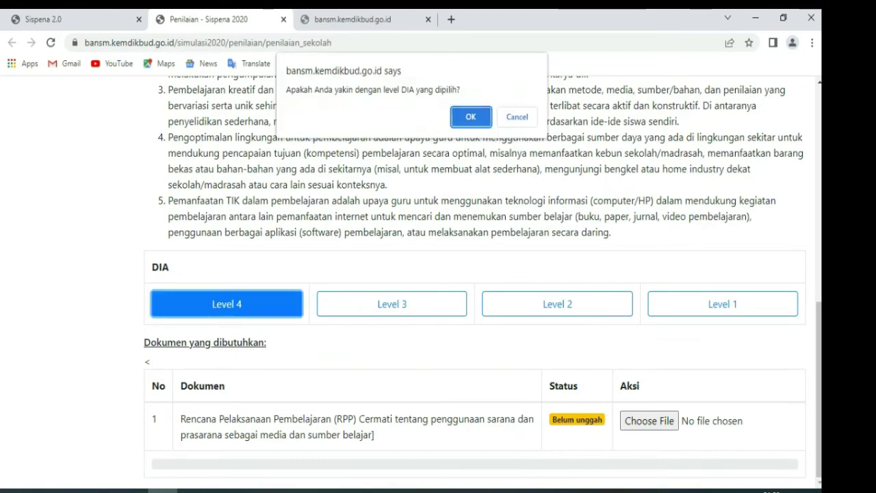
key("Return")
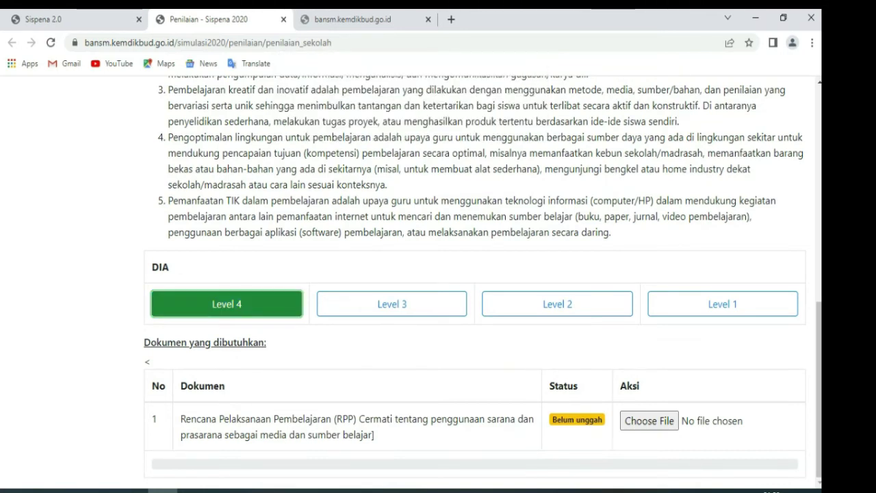
Open item 20 (evaluasi diri, refleksi dan pengembangan kompetensi) and review its achievement levels, definitions, DIA level and required documents
scroll(472, 274, "up", 1)
scroll(472, 274, "up", 4)
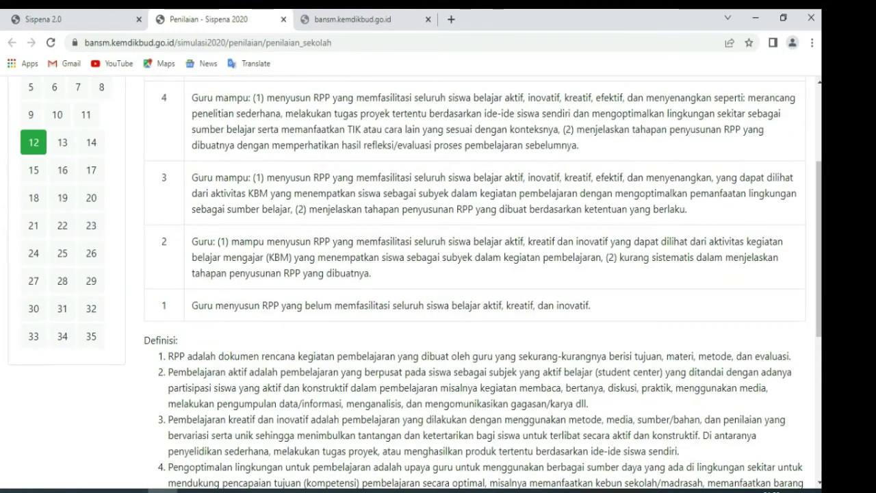
left_click(91, 198)
scroll(91, 198, "up", 1)
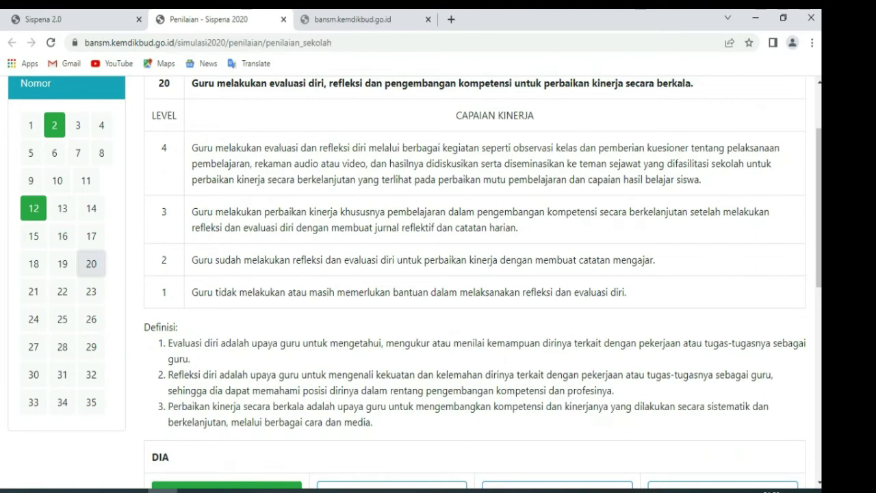
scroll(475, 280, "down", 3)
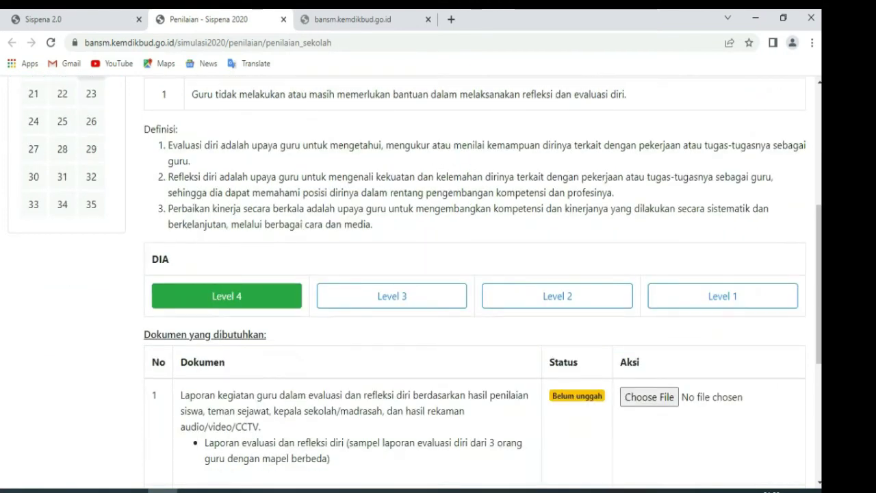
scroll(91, 215, "up", 1)
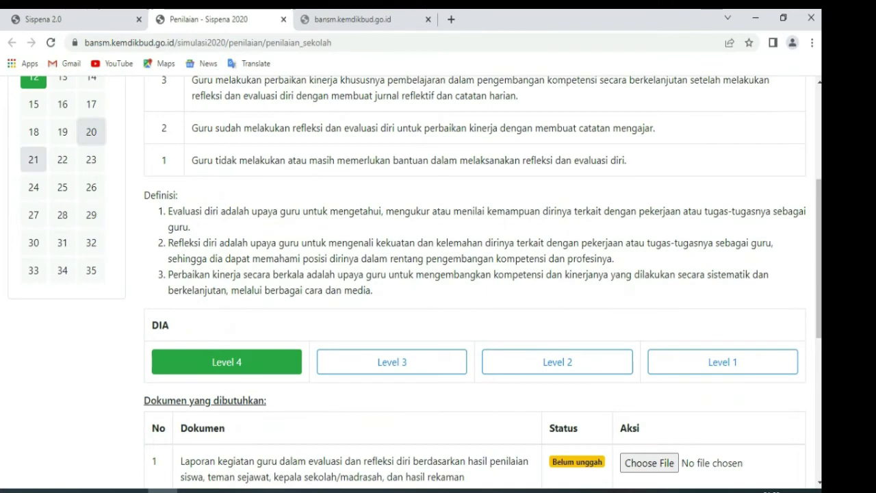
Open item 21 (pengembangan profesi berkelanjutan) and review its achievement levels, definition and DIA options
left_click(34, 159)
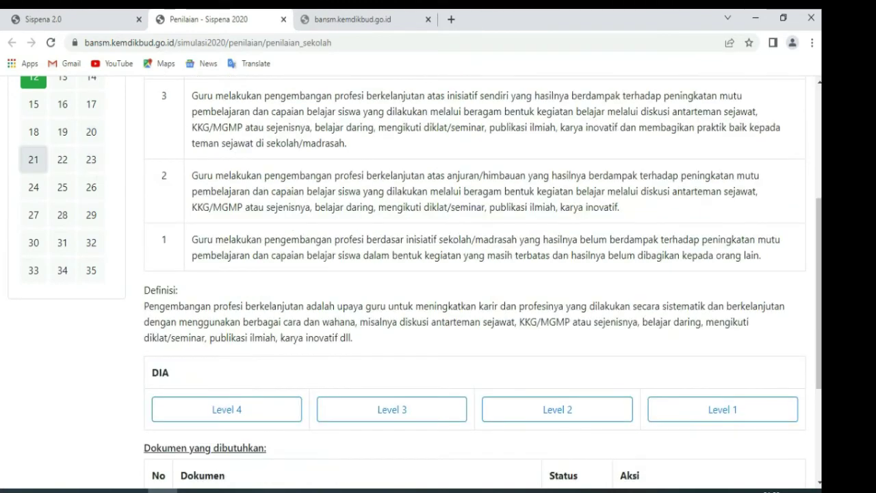
scroll(438, 274, "up", 2)
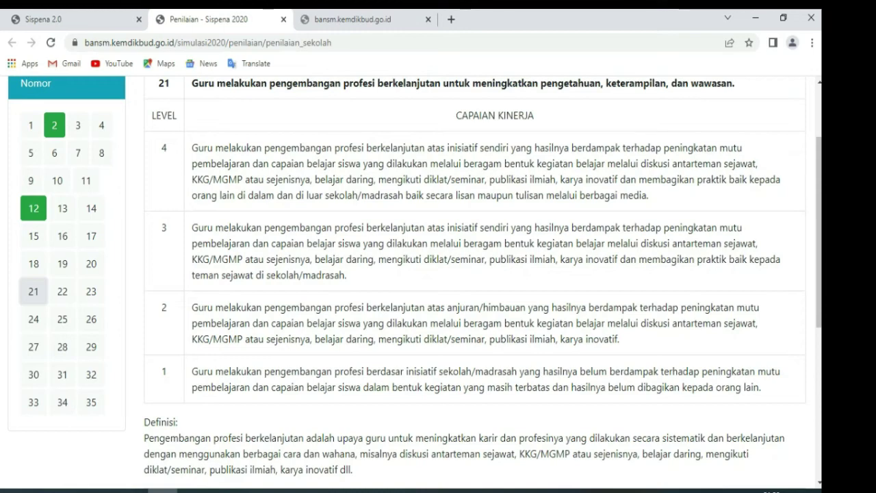
scroll(475, 274, "down", 1)
scroll(476, 274, "down", 1)
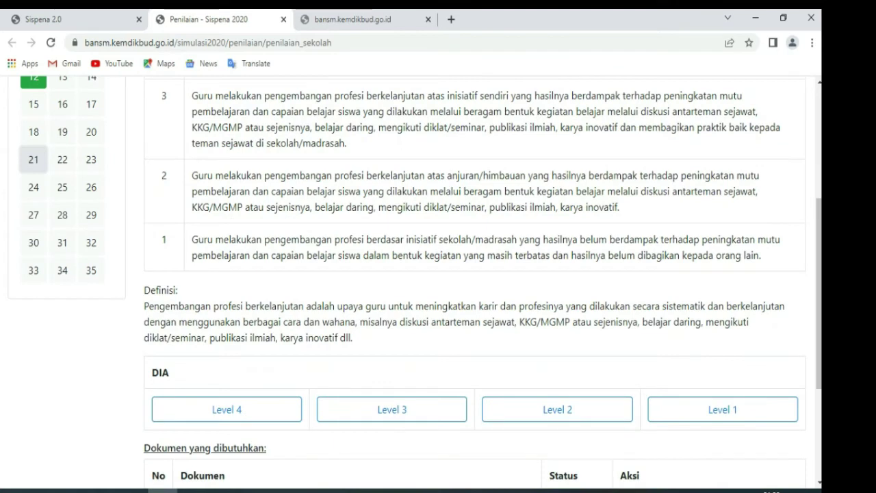
left_click(227, 410)
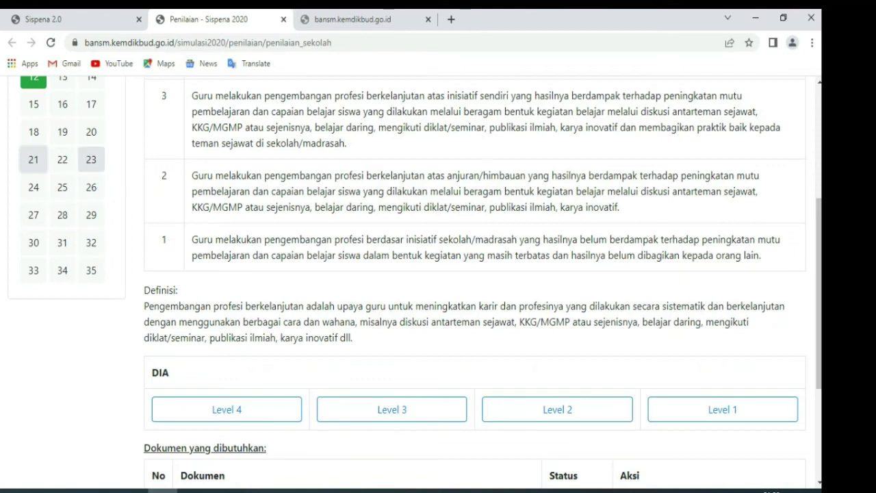
Open item 23 (visi, misi, dan tujuan sekolah/madrasah) and review its achievement levels, definitions, DIA options and required documents
left_click(91, 160)
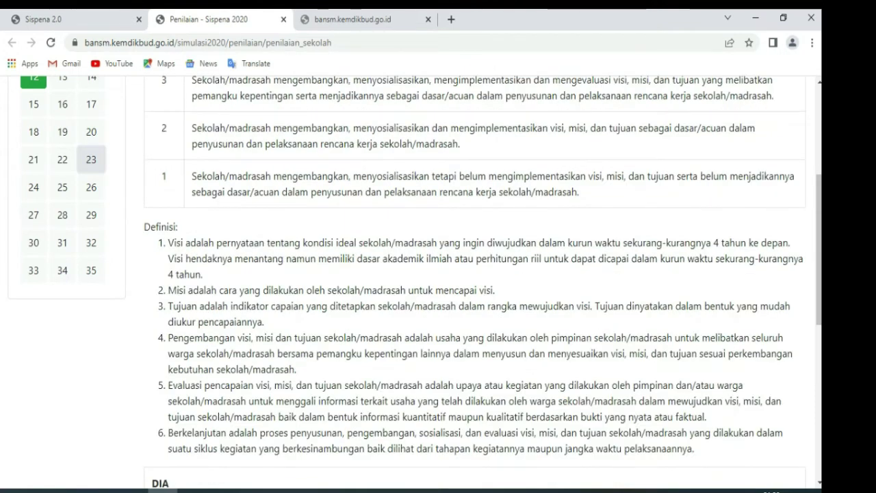
scroll(475, 274, "up", 2)
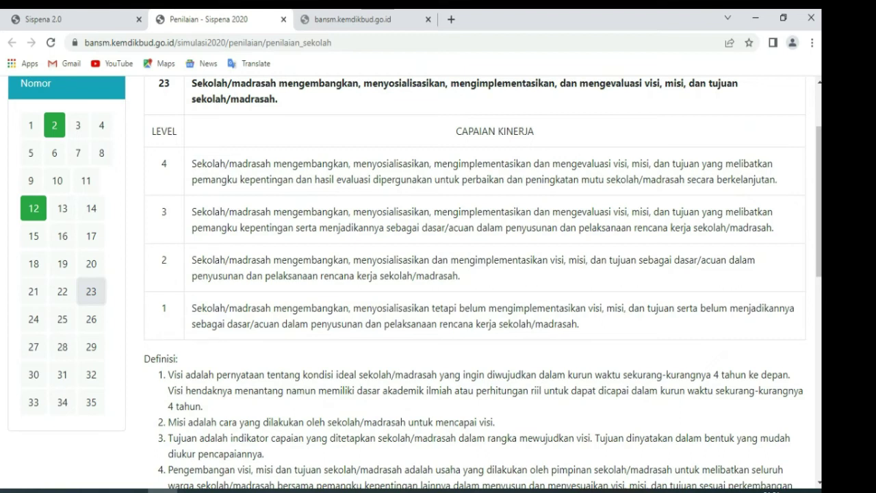
scroll(475, 274, "down", 1)
scroll(475, 274, "down", 4)
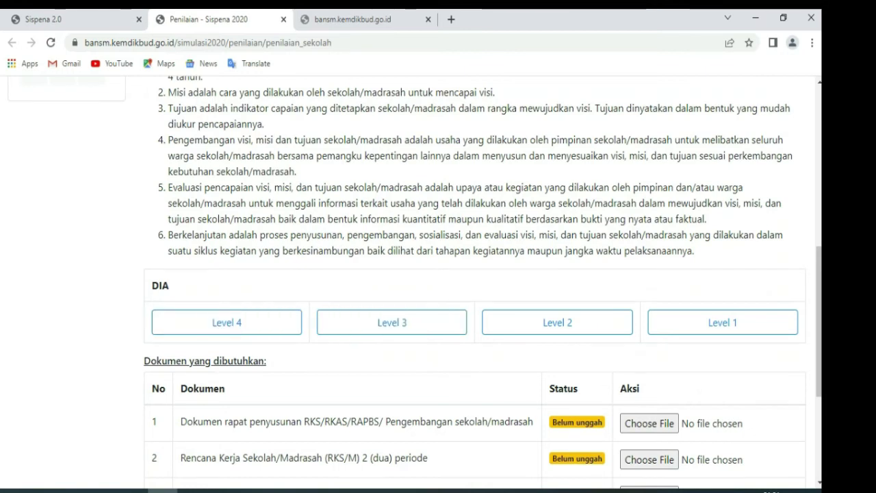
scroll(226, 323, "up", 2)
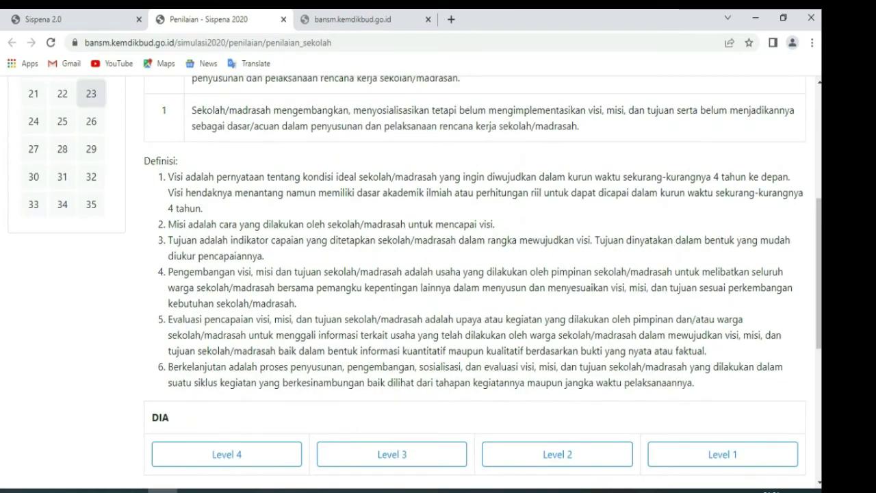
Open item 24 (kompetensi supervisi akademik kepala sekolah/madrasah) and examine its achievement levels, definitions and DIA options
left_click(34, 121)
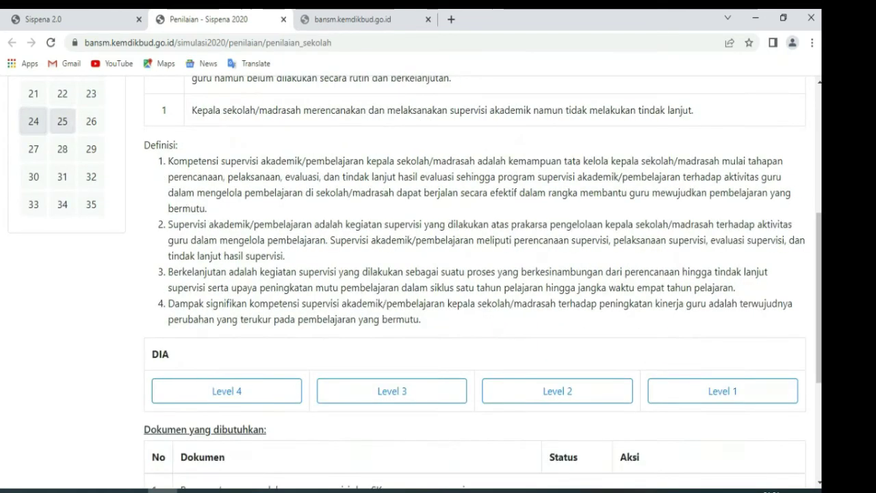
scroll(226, 274, "up", 1)
scroll(472, 274, "up", 1)
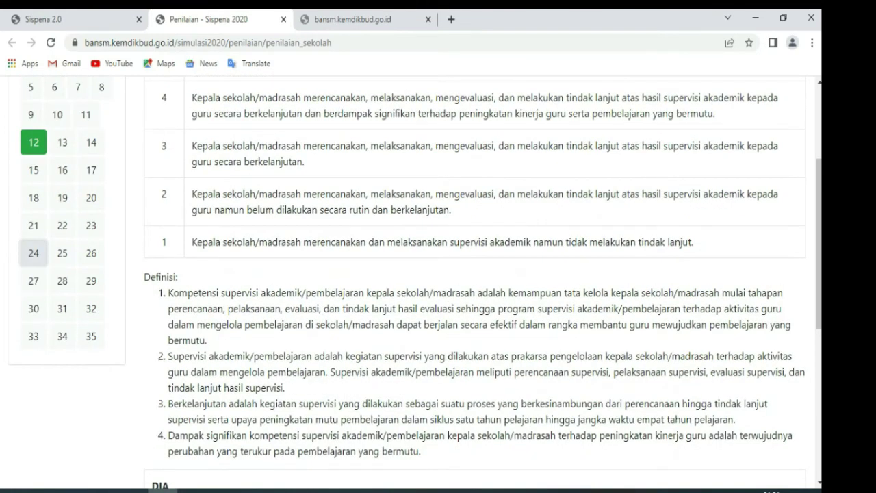
scroll(473, 274, "up", 1)
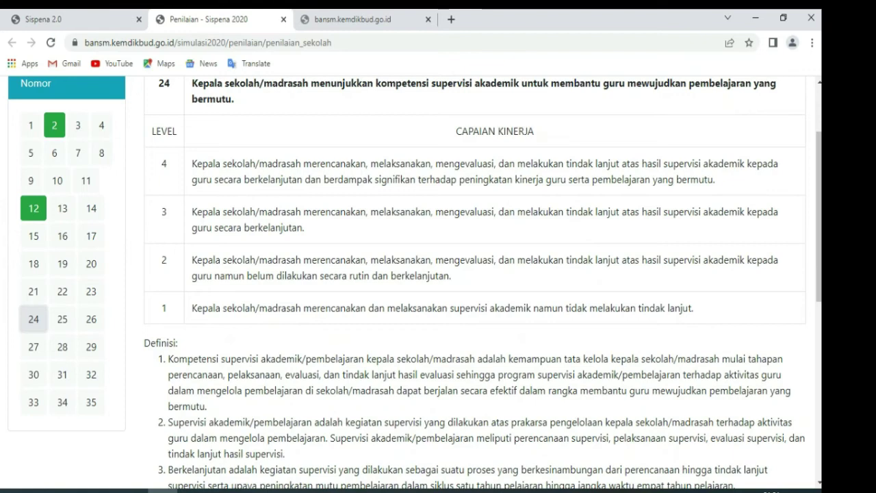
scroll(438, 287, "down", 1)
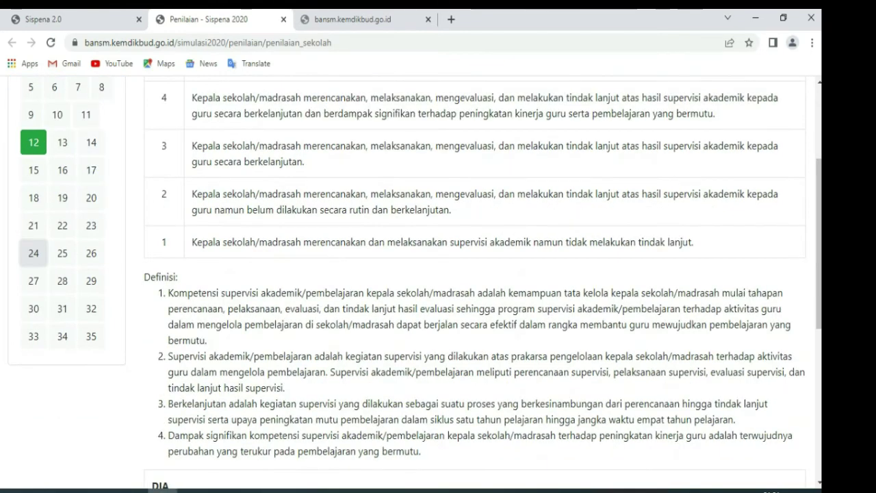
scroll(439, 287, "down", 1)
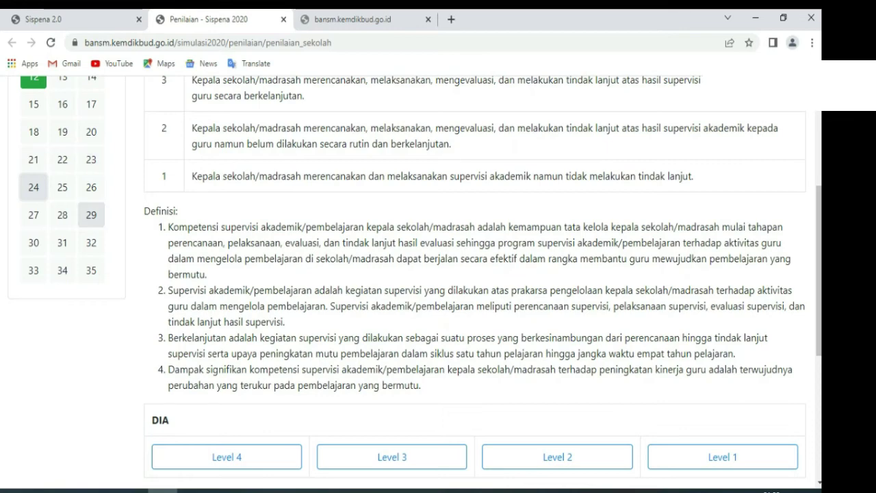
scroll(91, 264, "up", 2)
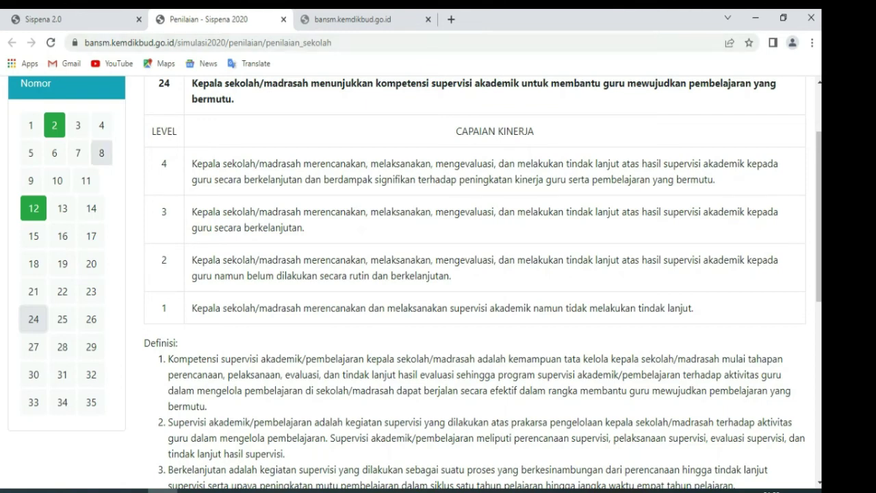
mouse_move(468, 17)
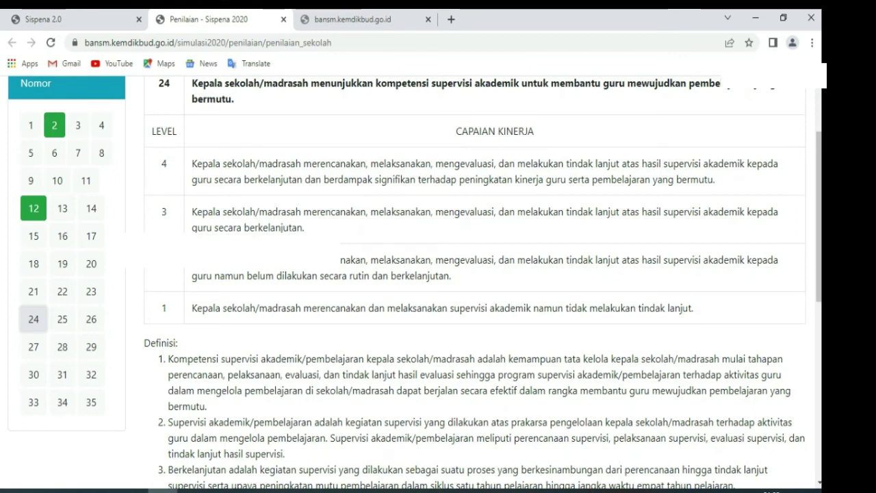
left_click(467, 16)
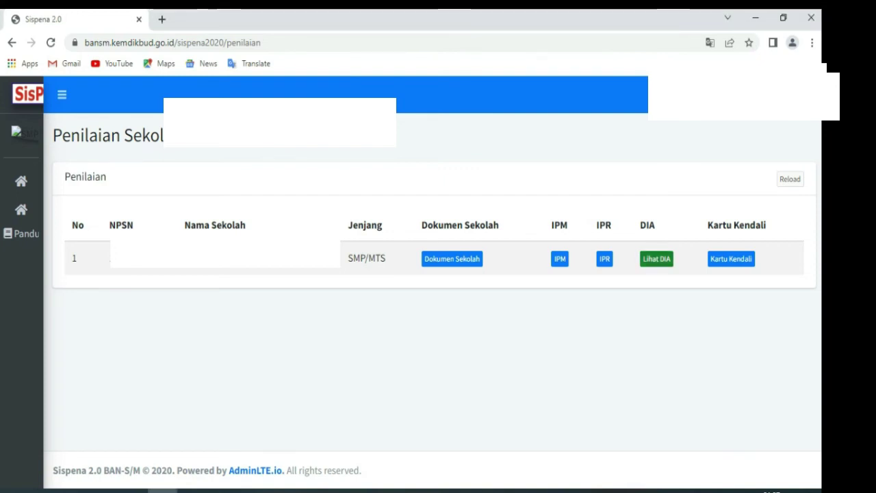
Open the school's DIA for editing from its score summary and check the provisional score calculation (Hitung Sementara)
left_click(656, 258)
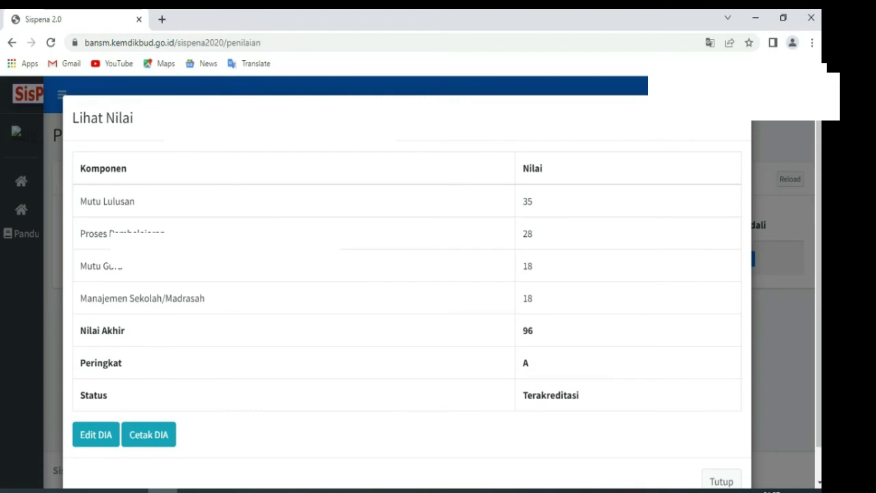
left_click(96, 435)
scroll(91, 374, "down", 2)
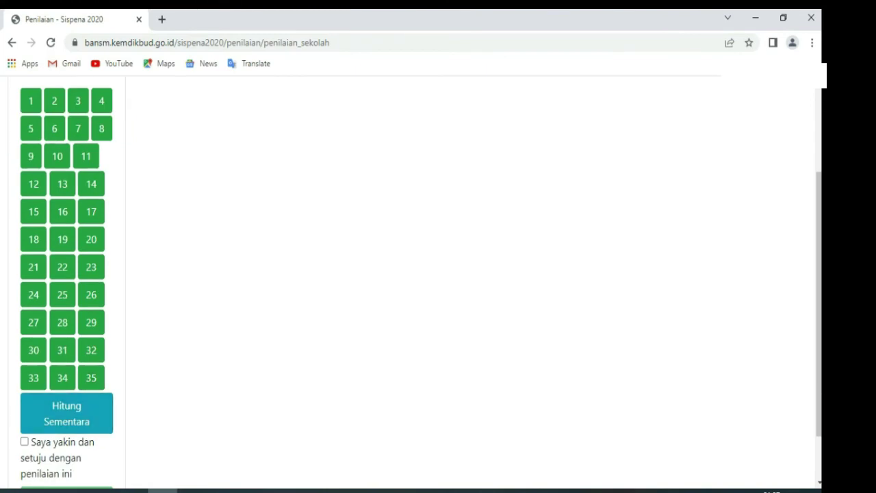
left_click(66, 414)
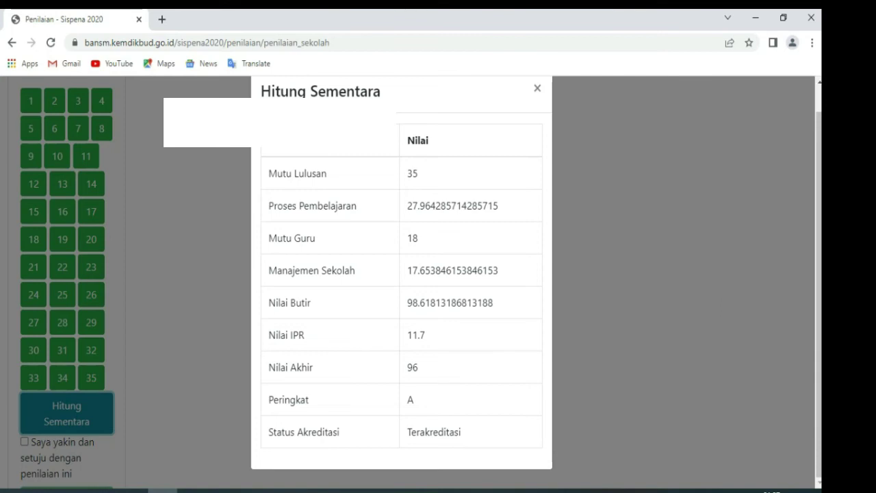
left_click(537, 87)
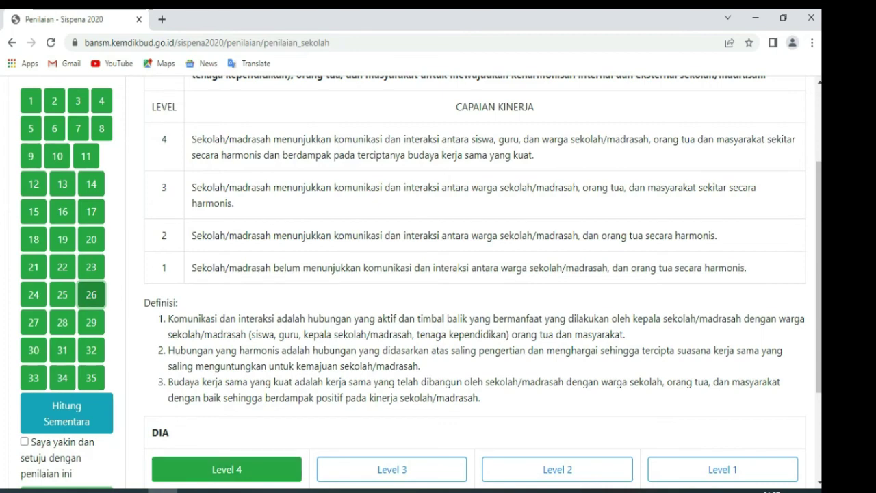
Open items 31, 35 and 30 in turn and review their achievement levels, definitions and DIA levels
left_click(62, 350)
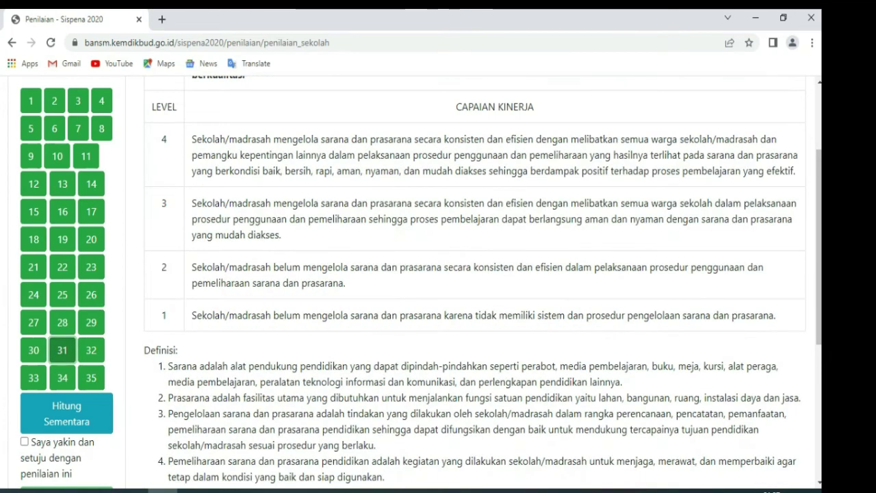
scroll(411, 282, "down", 2)
left_click(91, 246)
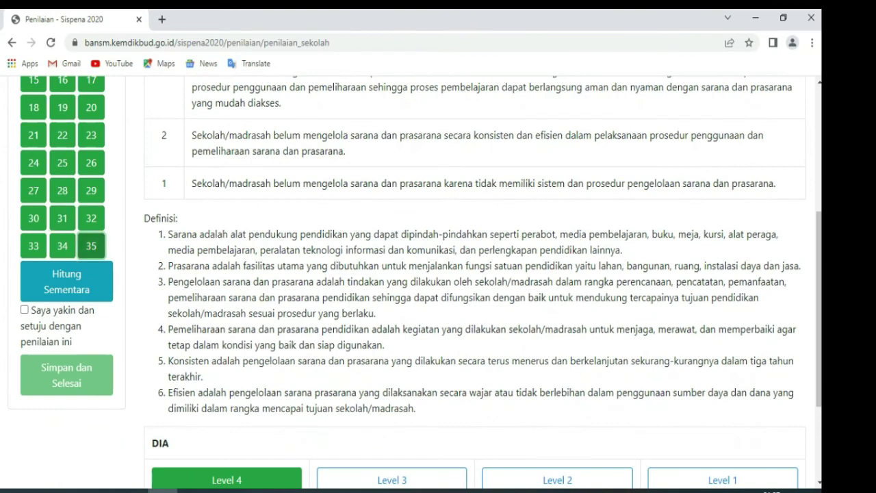
scroll(227, 367, "down", 1)
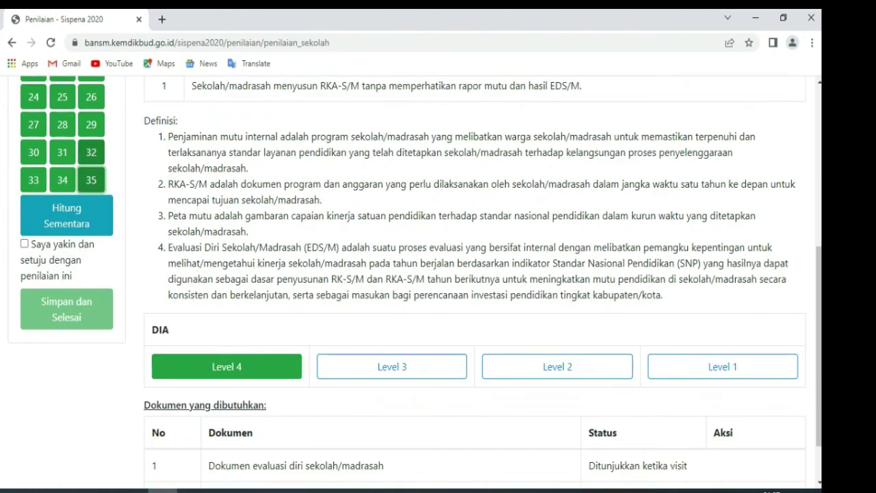
left_click(34, 152)
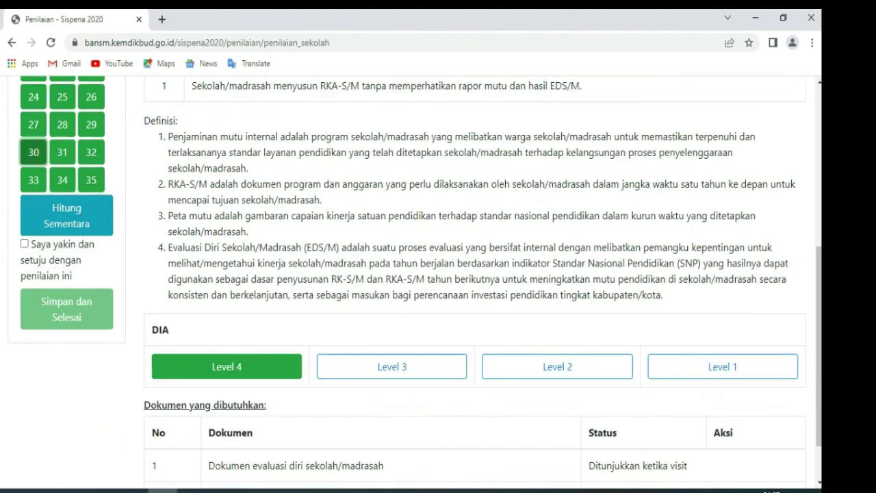
scroll(473, 274, "down", 4)
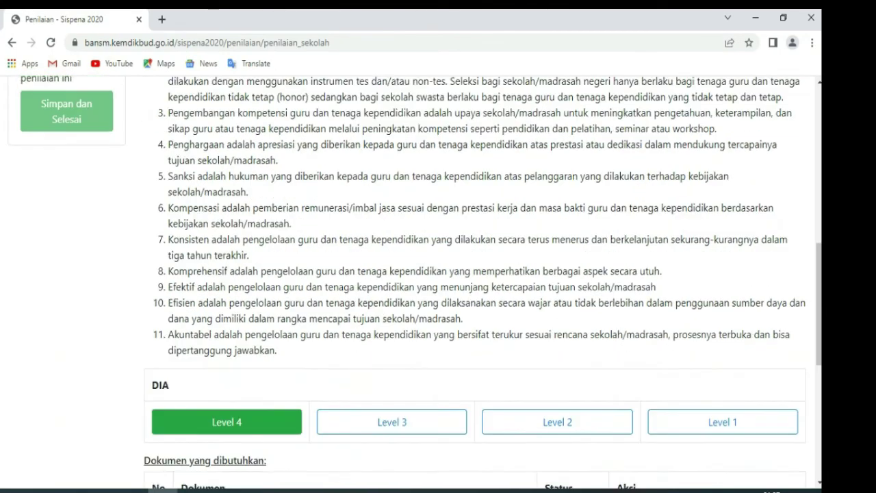
scroll(473, 274, "up", 5)
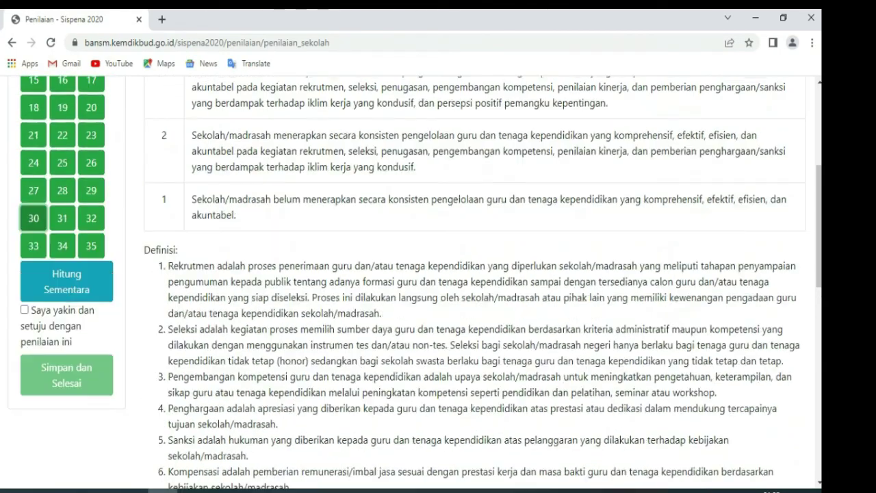
scroll(473, 274, "up", 1)
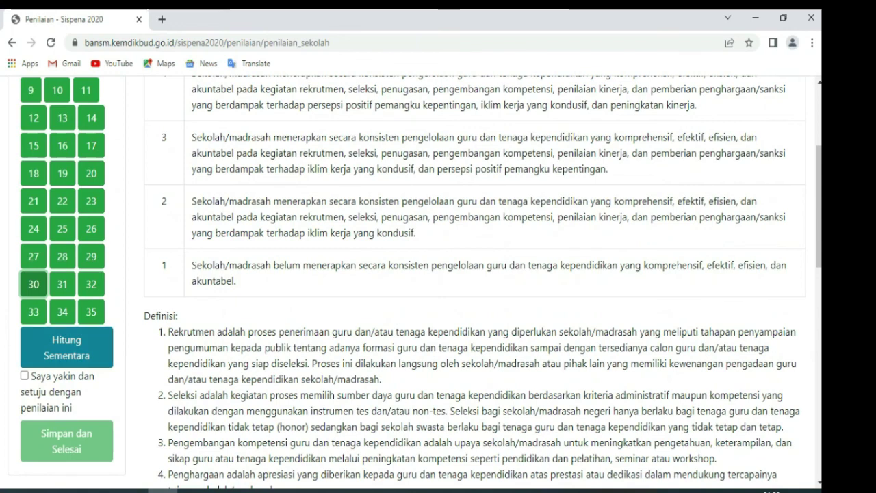
Recheck the provisional score and finalize the assessment (Simpan dan Selesai) with the agreement statement accepted
left_click(66, 347)
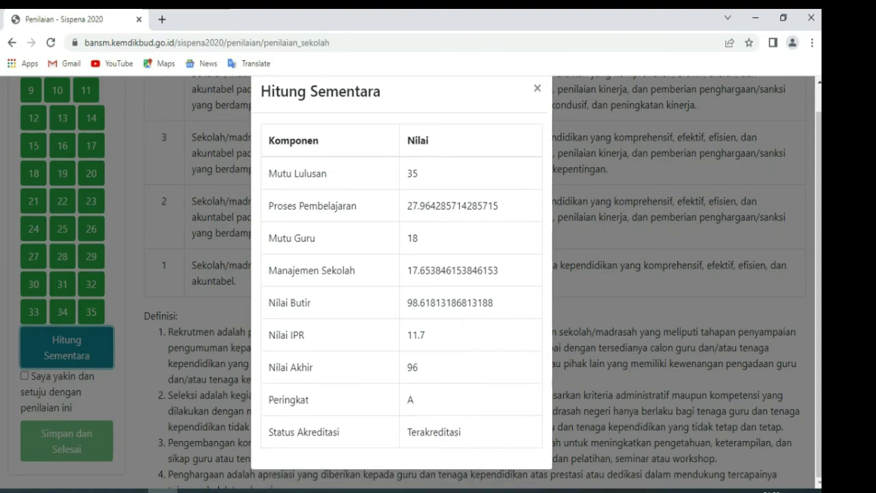
left_click(538, 88)
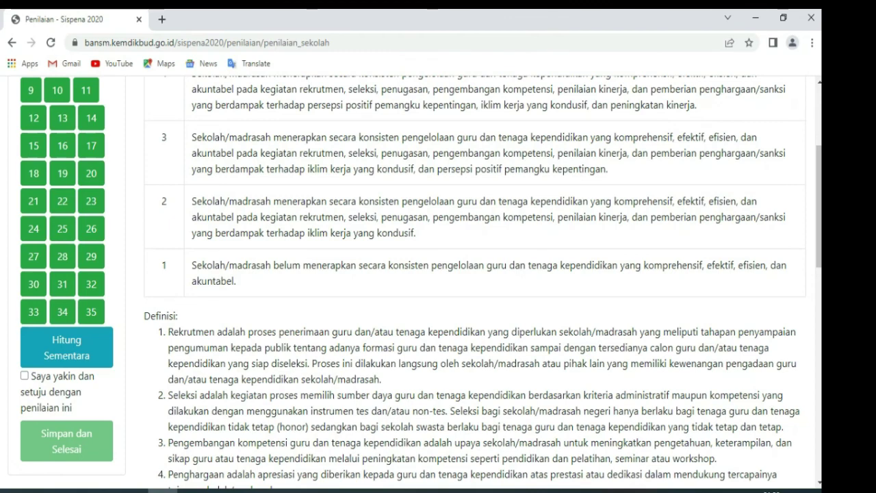
left_click(25, 376)
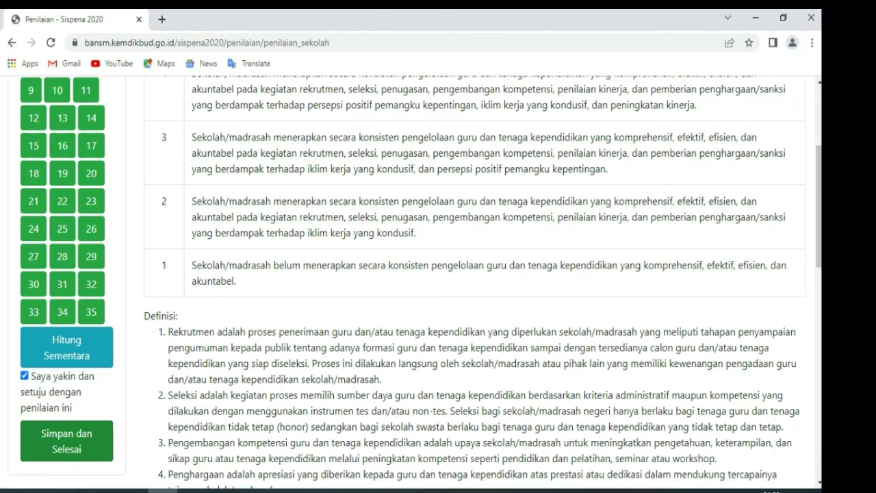
left_click(66, 441)
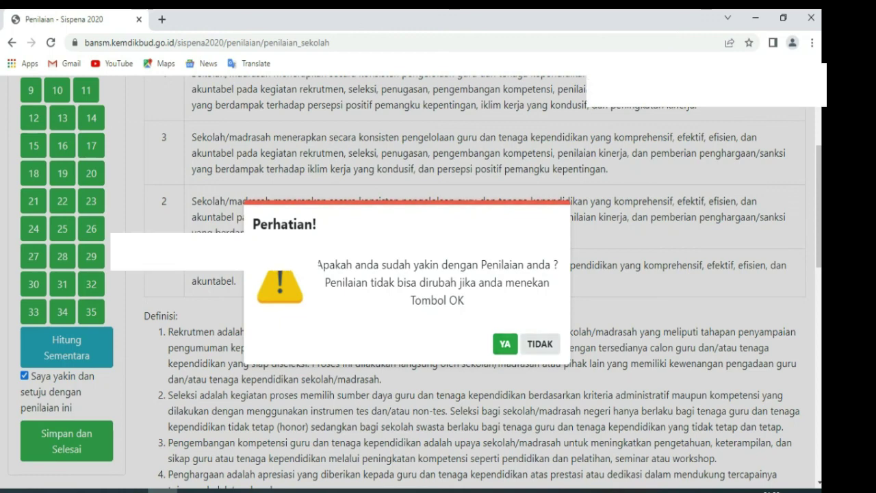
key("Return")
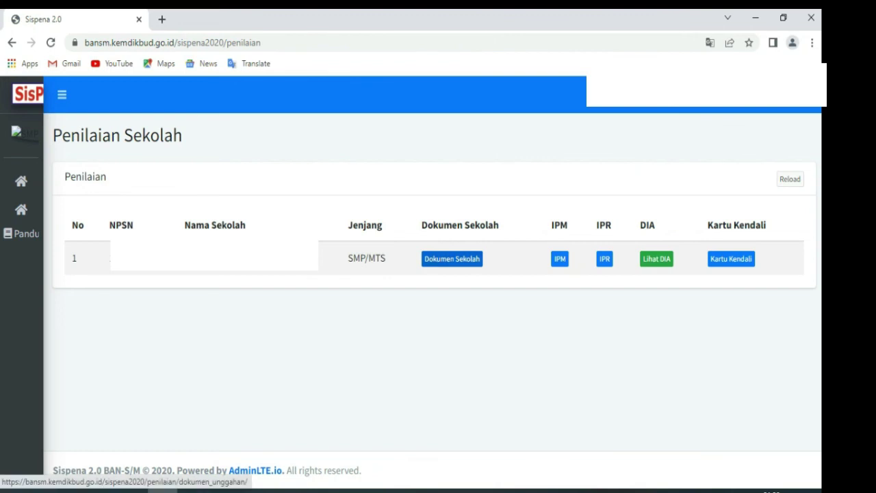
Open the school's document upload list (Dokumen Sekolah) from the Penilaian Sekolah page
left_click(452, 259)
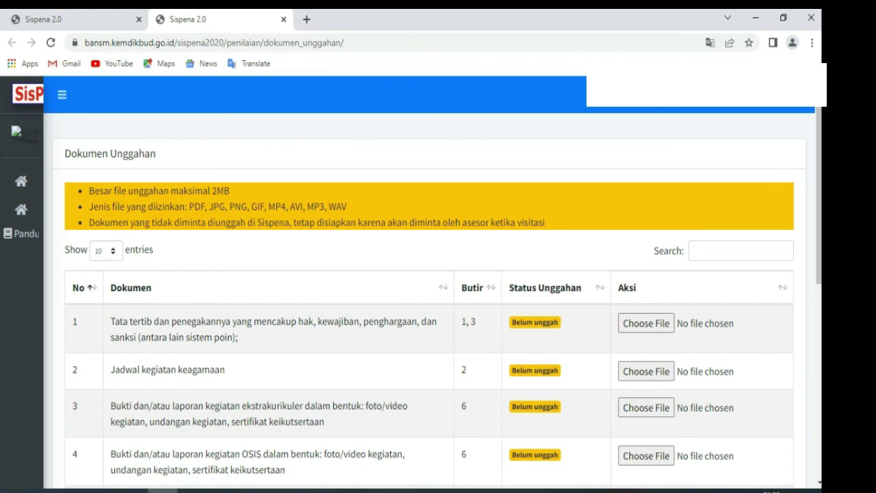
mouse_move(424, 11)
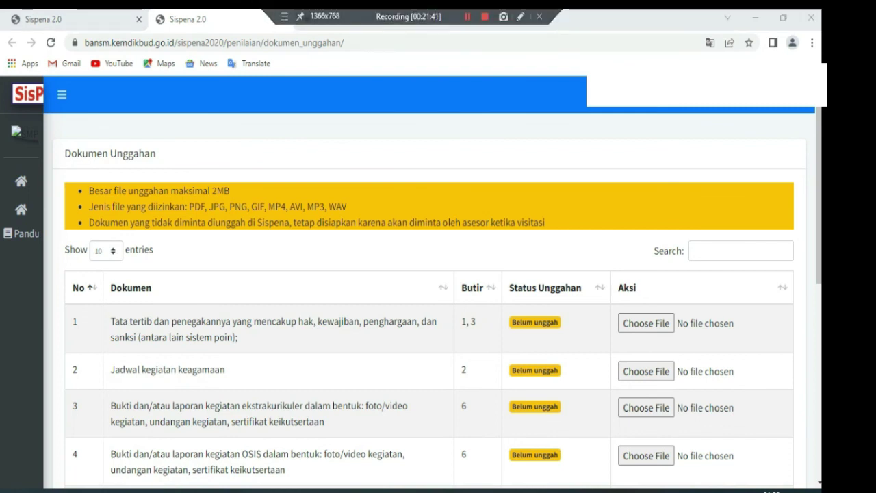